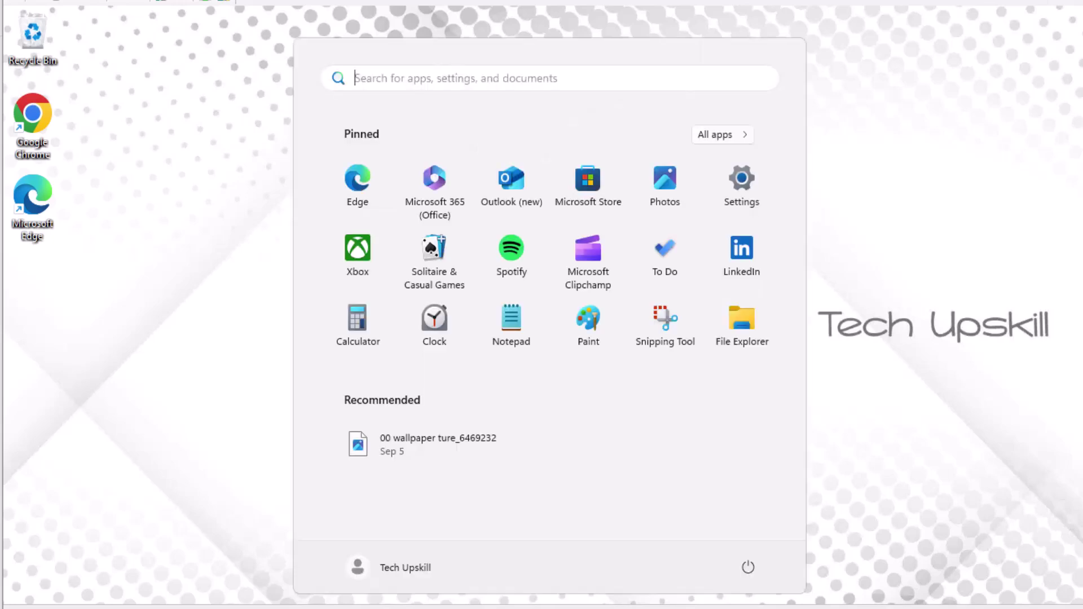
- Search 'trouble' to reach Troubleshoot settings and open the Other troubleshooters list
{"action": "left_click", "coordinate": [459, 591]}
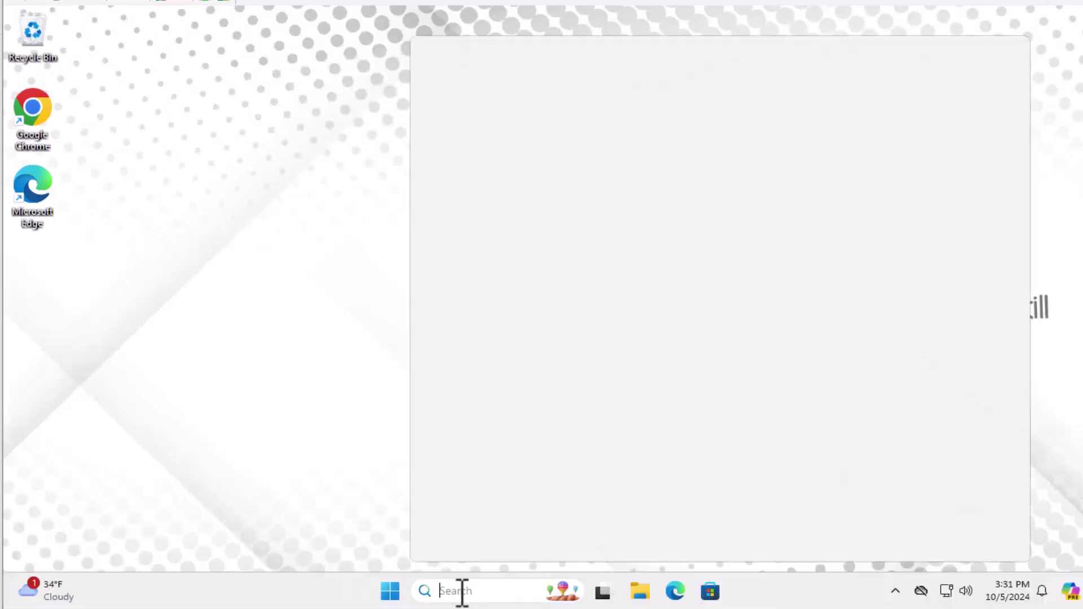
{"action": "type", "text": "tr"}
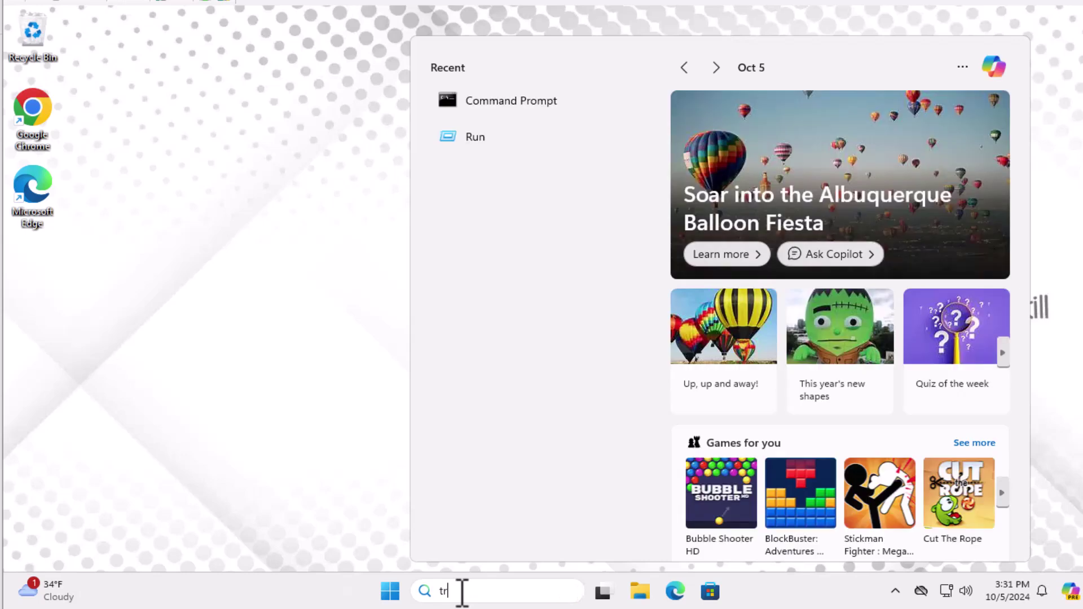
{"action": "type", "text": "ouble"}
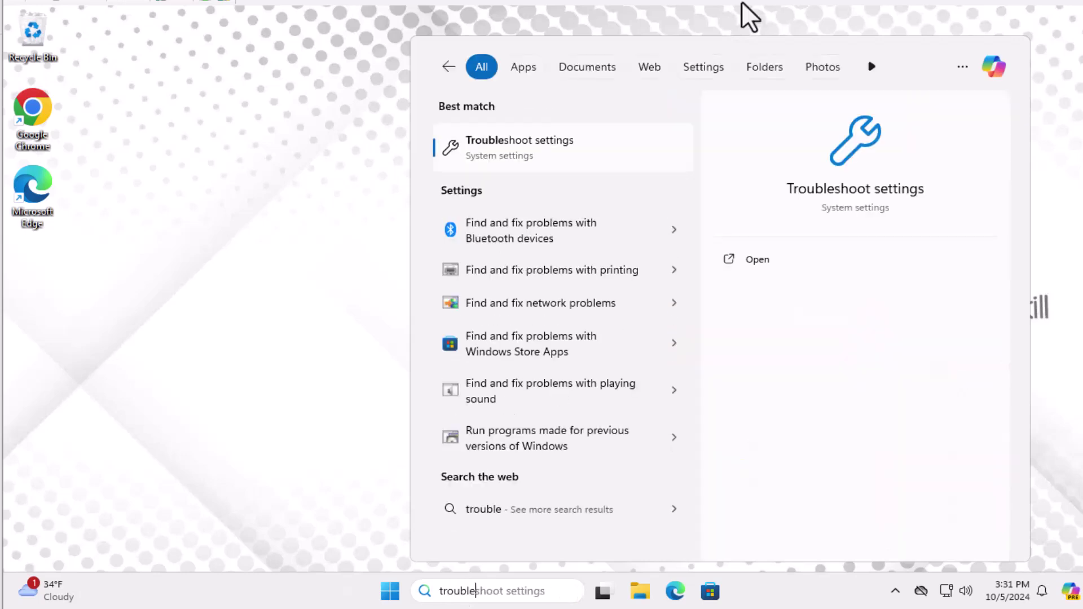
{"action": "left_click", "coordinate": [516, 159]}
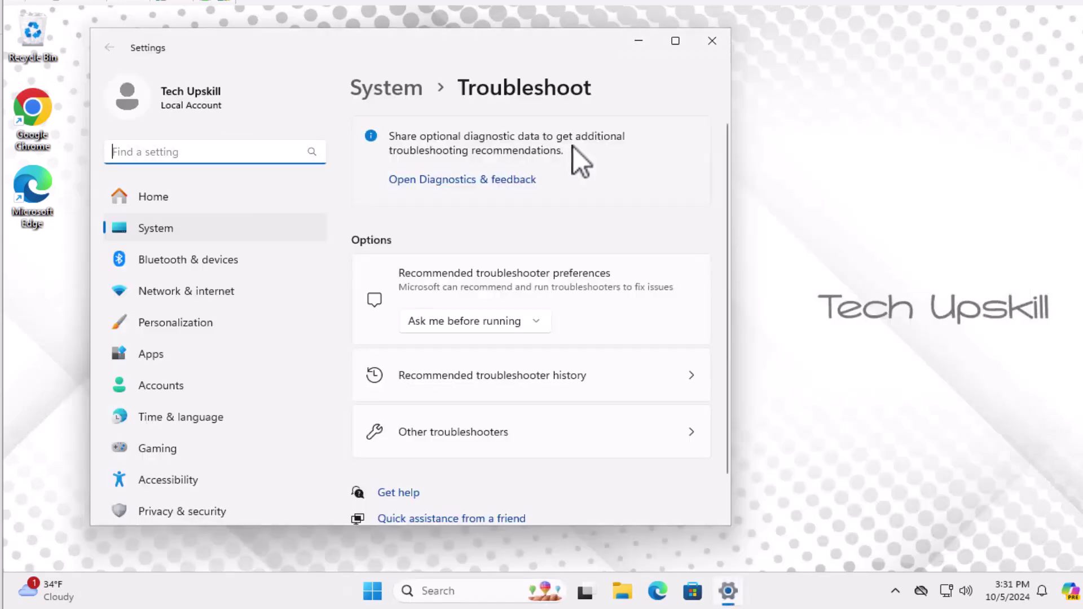
{"action": "left_click", "coordinate": [692, 435]}
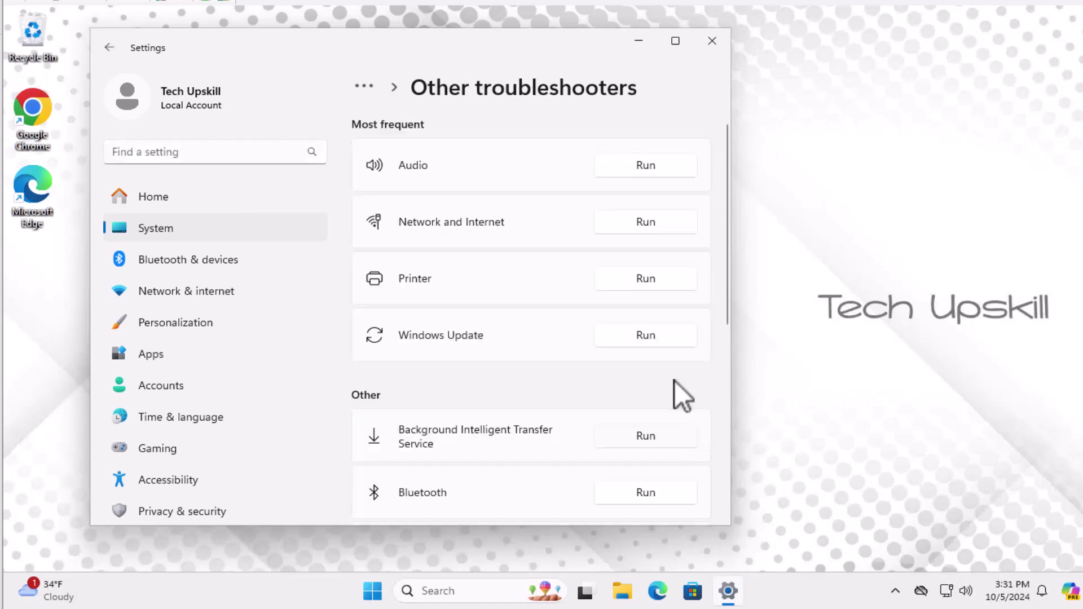
- Run the Windows Update troubleshooter to completion, then begin a new Windows search
{"action": "left_click", "coordinate": [641, 339]}
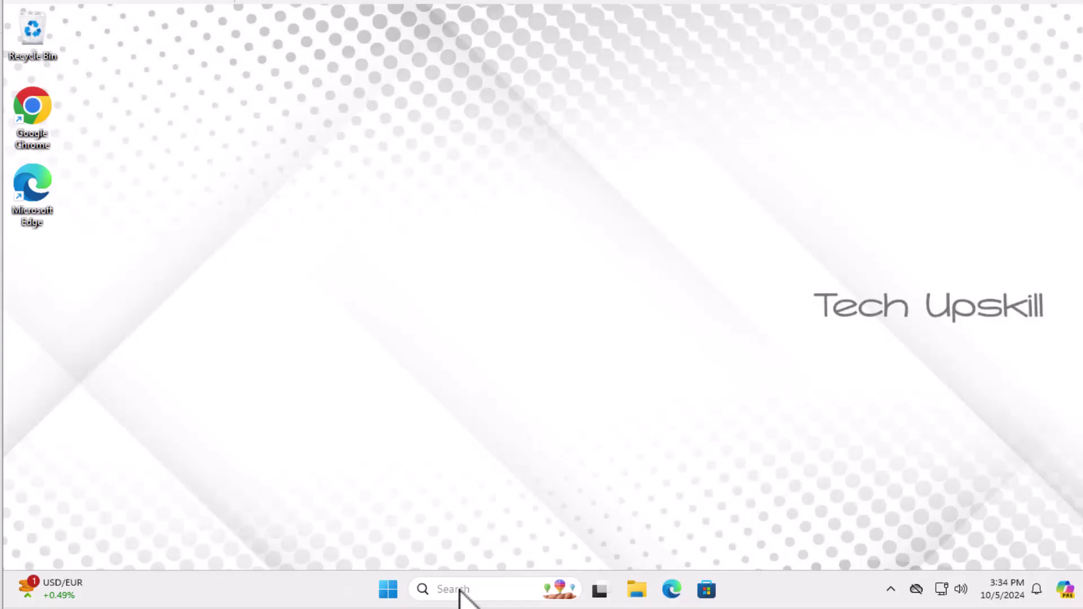
{"action": "left_click", "coordinate": [458, 589]}
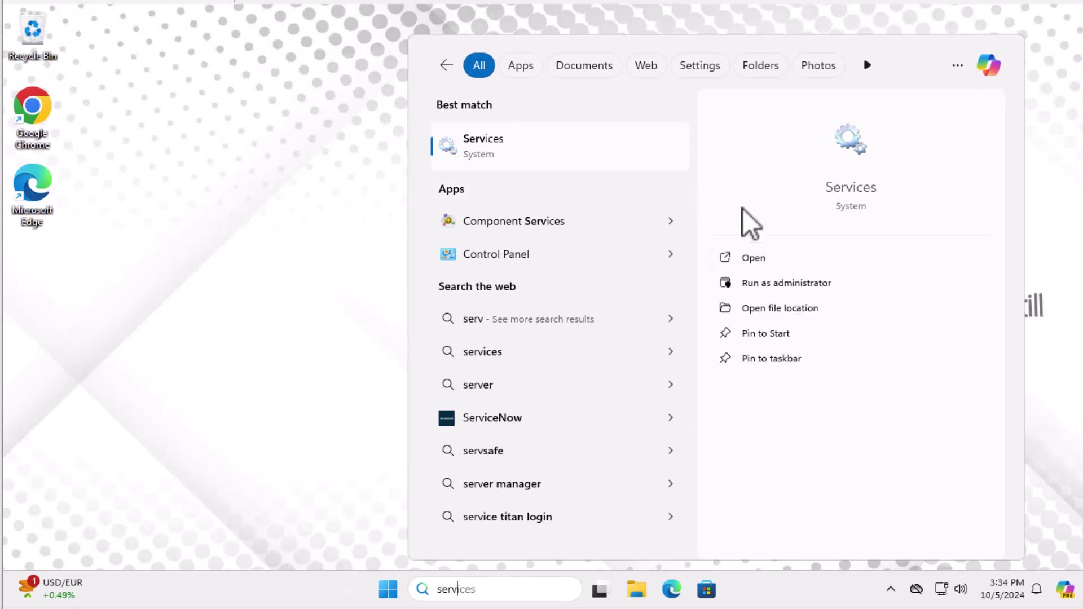
- Open the Services console and select the Windows Update service in the list
{"action": "left_click", "coordinate": [776, 262]}
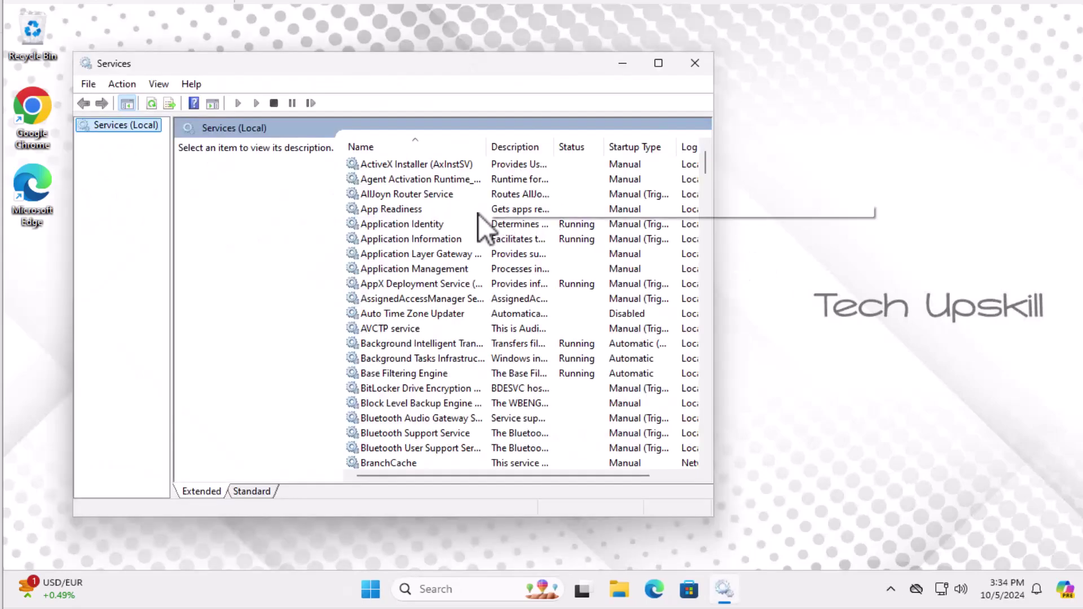
{"action": "left_click", "coordinate": [412, 284]}
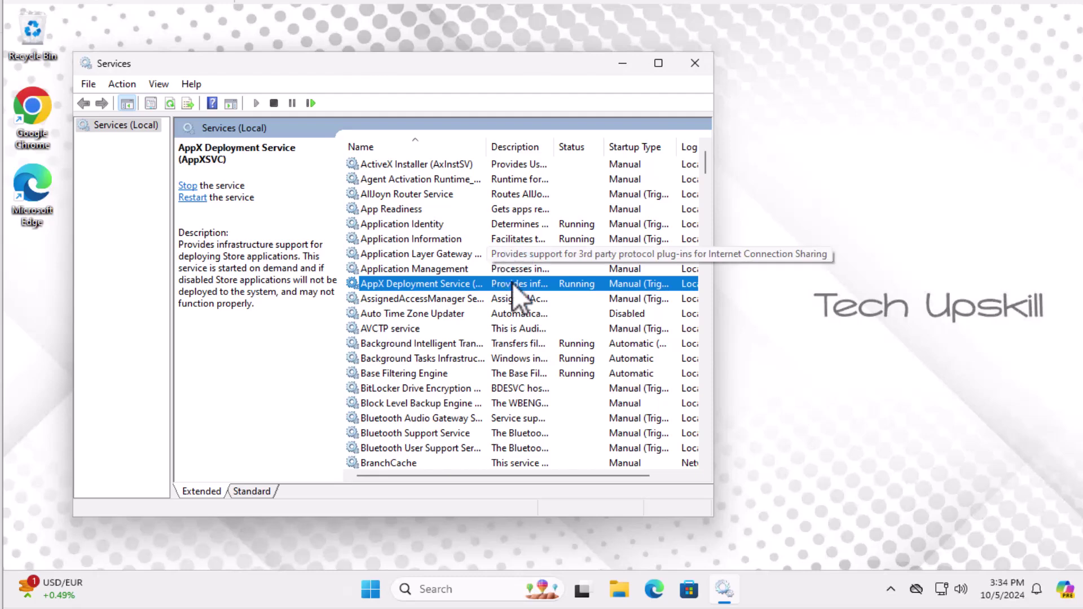
{"action": "scroll", "coordinate": [515, 284], "scroll_direction": "down", "scroll_amount": 5}
{"action": "key", "text": "w"}
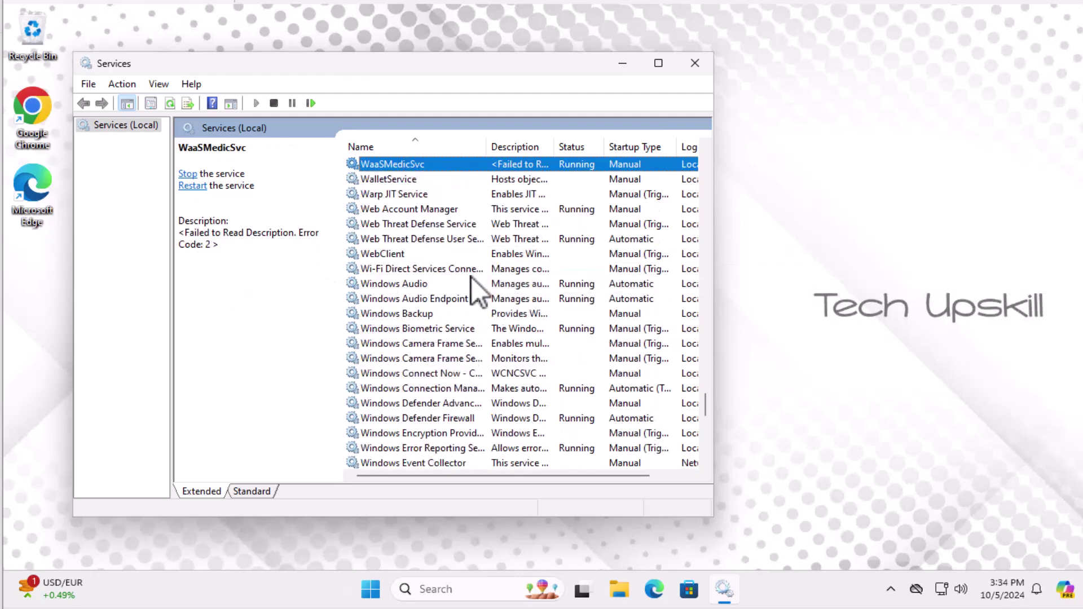
{"action": "scroll", "coordinate": [473, 299], "scroll_direction": "down", "scroll_amount": 2}
{"action": "scroll", "coordinate": [462, 381], "scroll_direction": "down", "scroll_amount": 2}
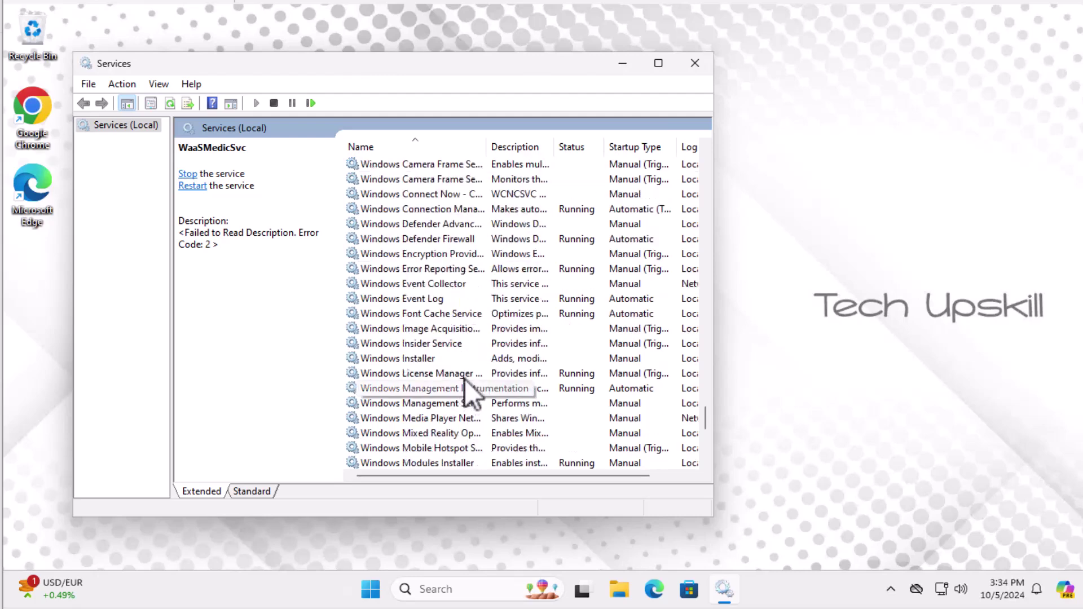
{"action": "scroll", "coordinate": [470, 372], "scroll_direction": "down", "scroll_amount": 4}
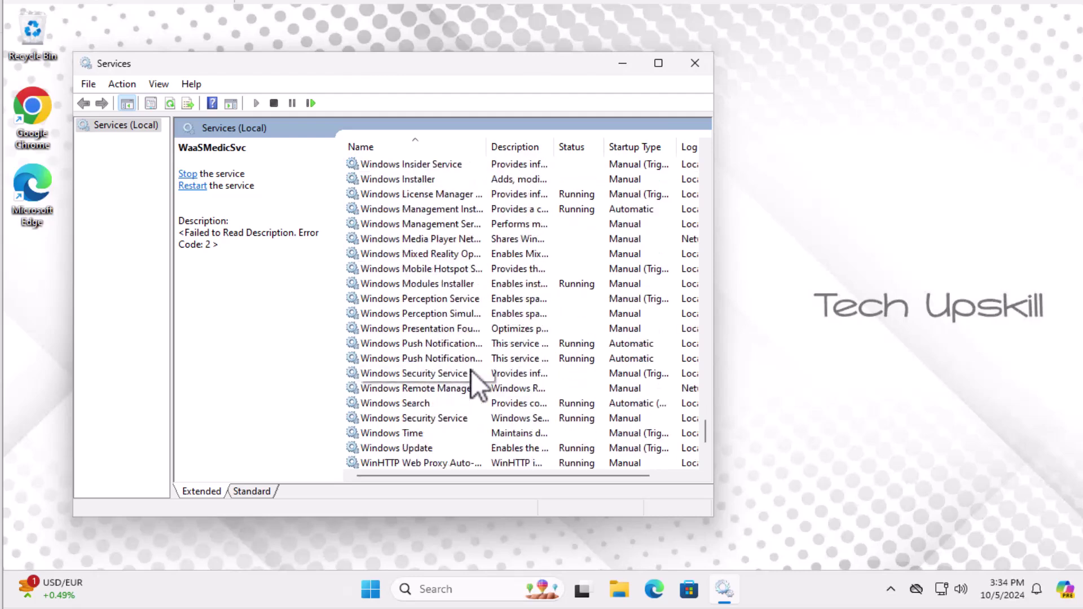
{"action": "scroll", "coordinate": [468, 370], "scroll_direction": "down", "scroll_amount": 3}
{"action": "left_click", "coordinate": [428, 314]}
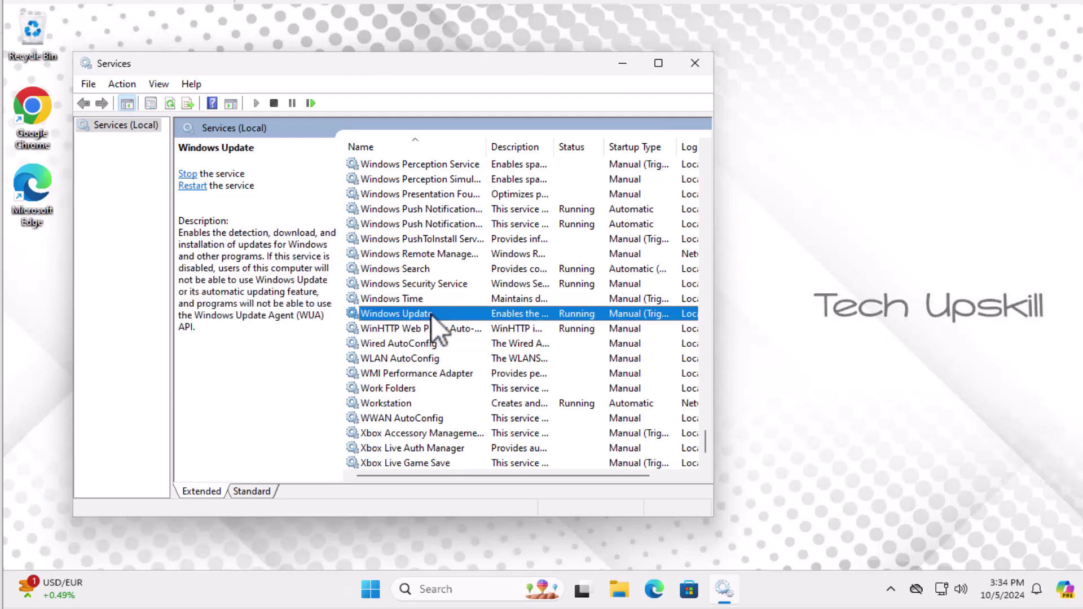
- Set Windows Update's startup type to Automatic and its second-failure recovery to Restart the Service
{"action": "double_click", "coordinate": [445, 314]}
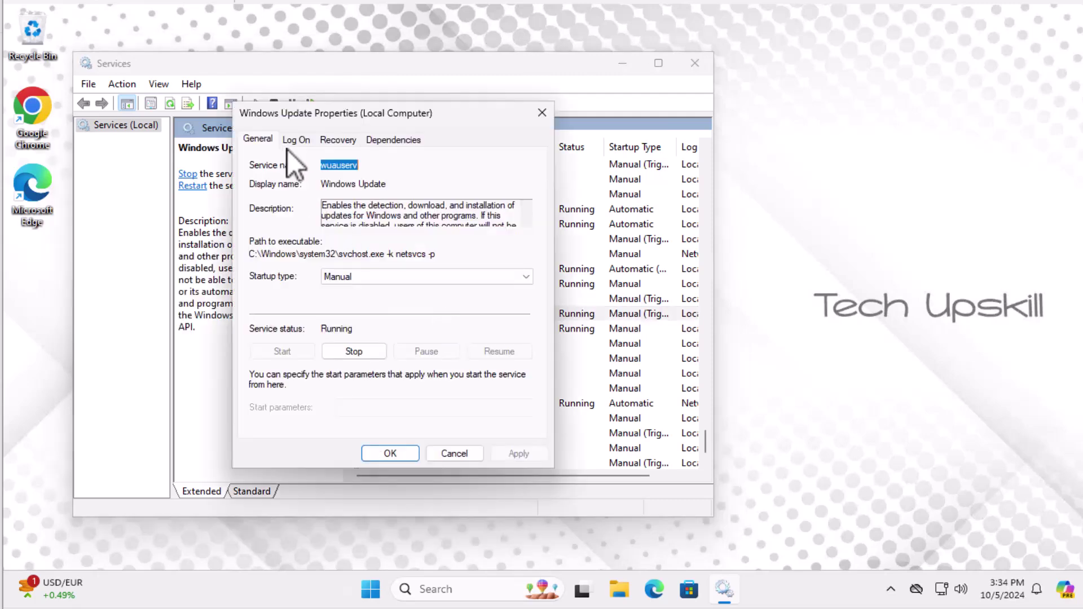
{"action": "left_click", "coordinate": [337, 277]}
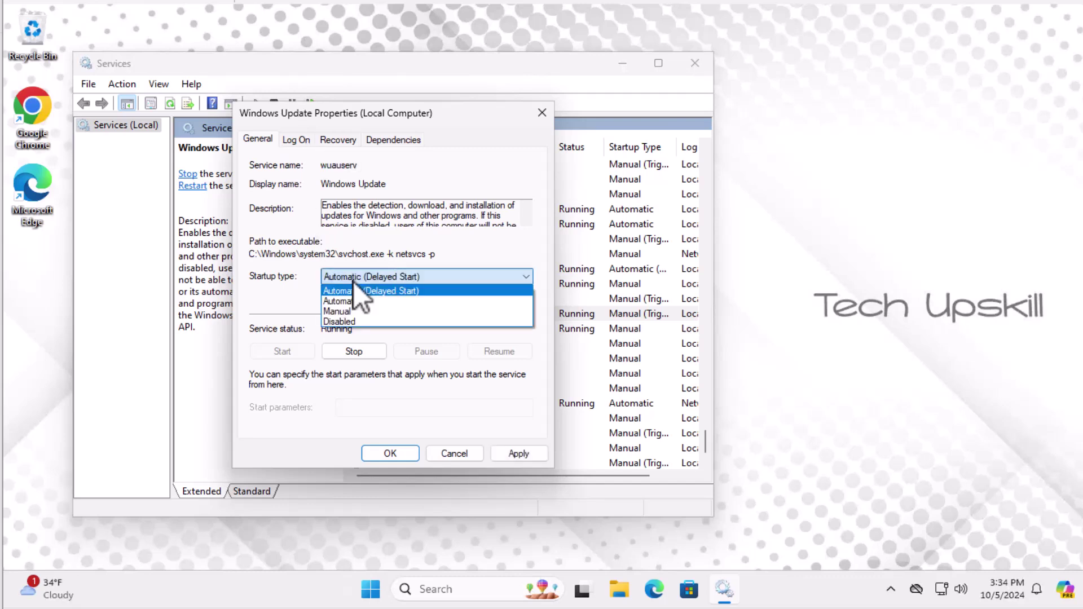
{"action": "left_click", "coordinate": [357, 300]}
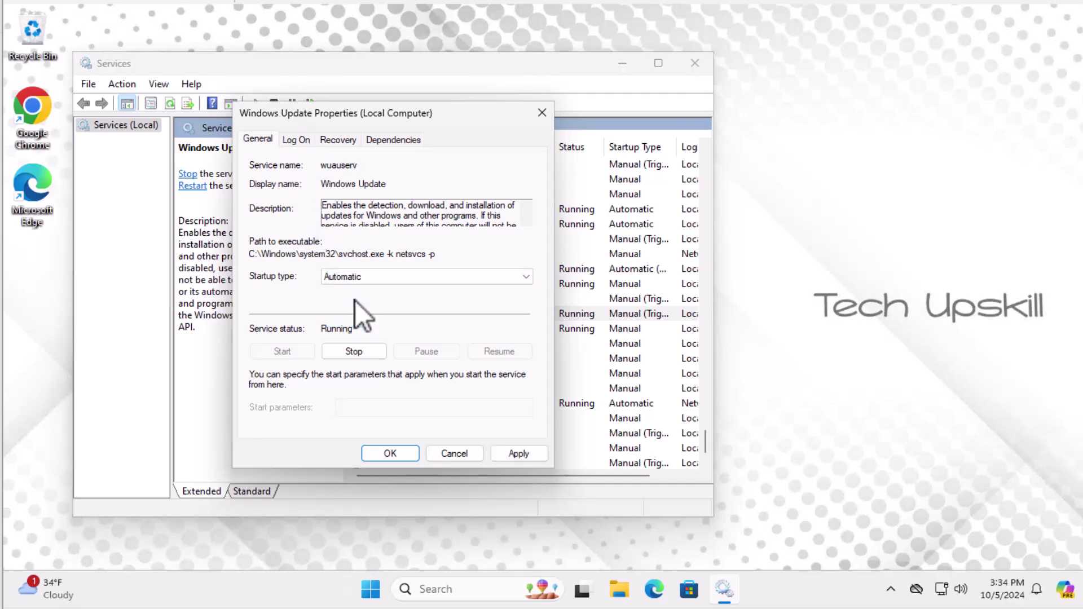
{"action": "left_click", "coordinate": [335, 142]}
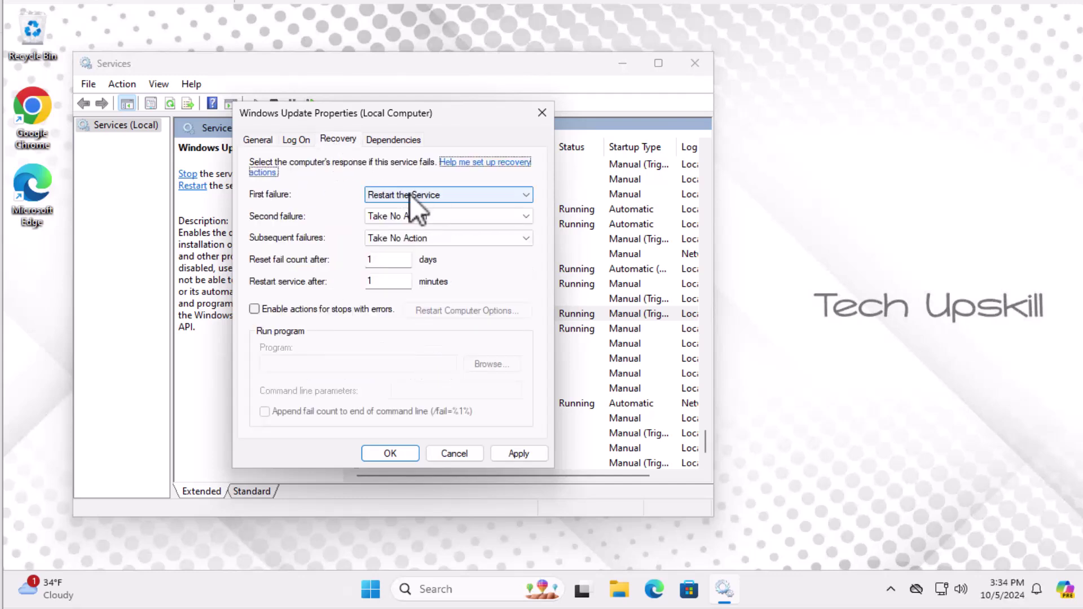
{"action": "left_click", "coordinate": [433, 221]}
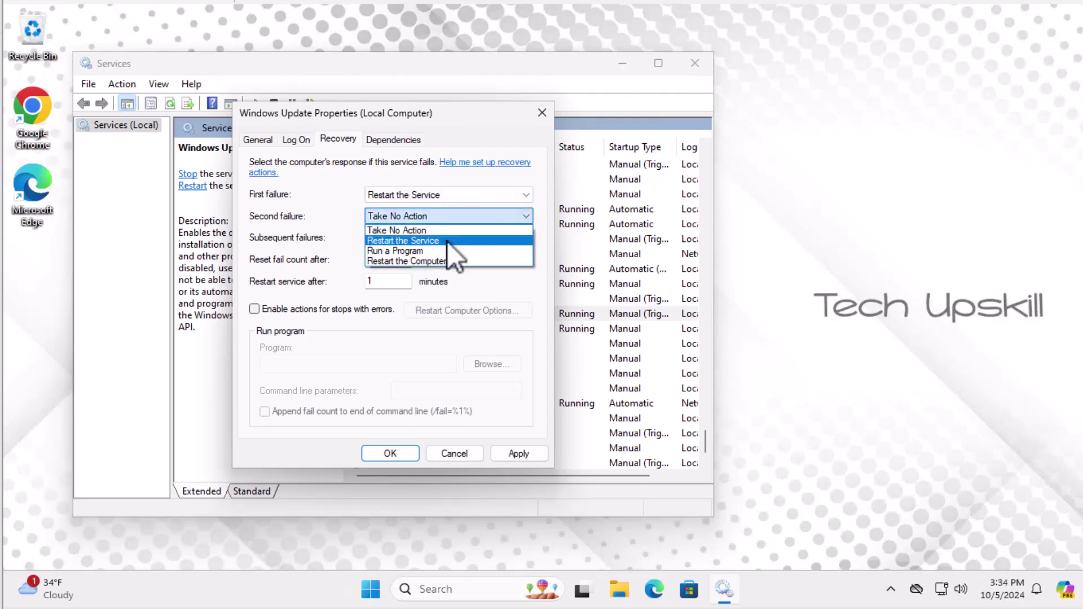
{"action": "left_click", "coordinate": [448, 241]}
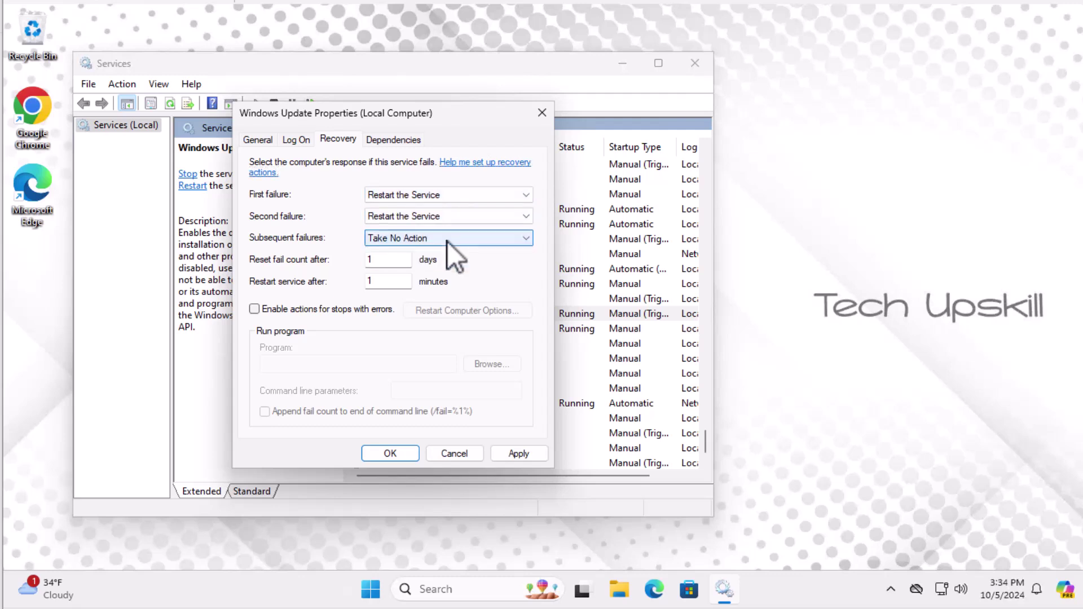
{"action": "left_click", "coordinate": [294, 140]}
{"action": "left_click", "coordinate": [259, 138]}
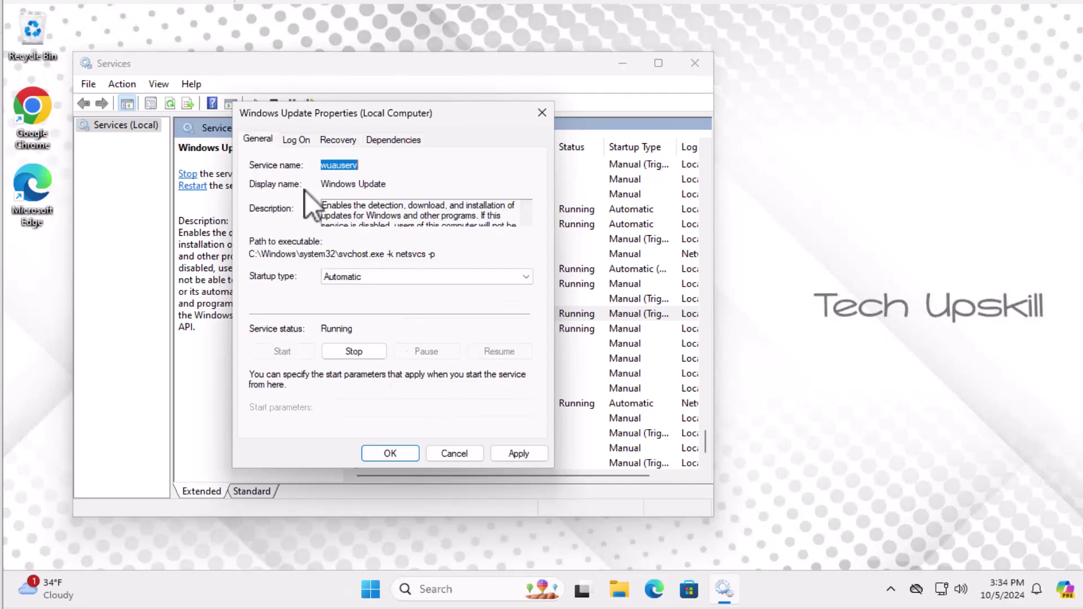
- Stop the Windows Update service, apply with OK, then start it again and confirm it runs
{"action": "left_click", "coordinate": [375, 351]}
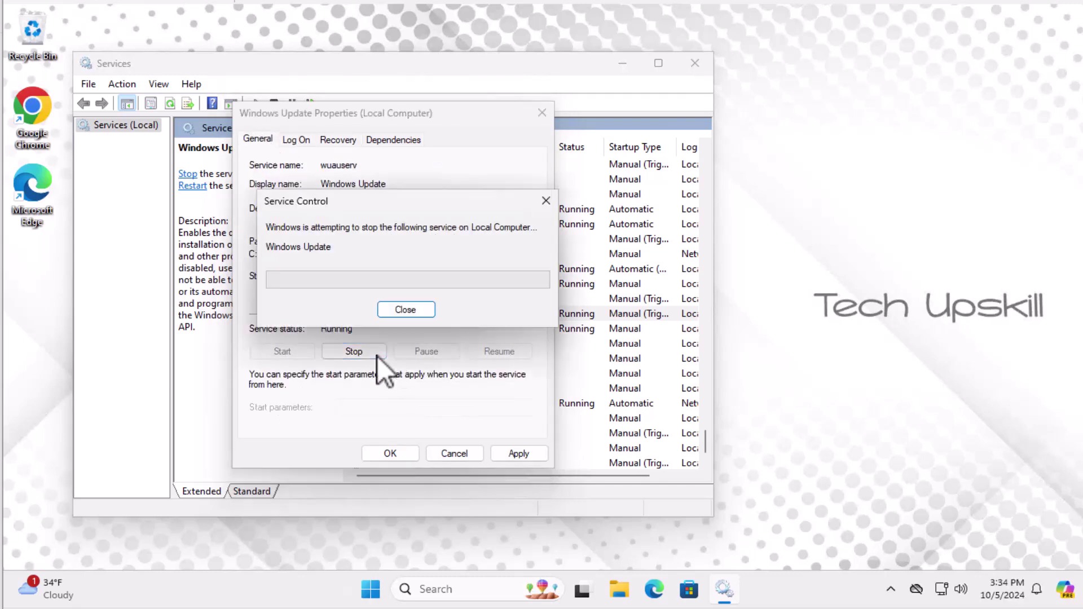
{"action": "left_click", "coordinate": [399, 455]}
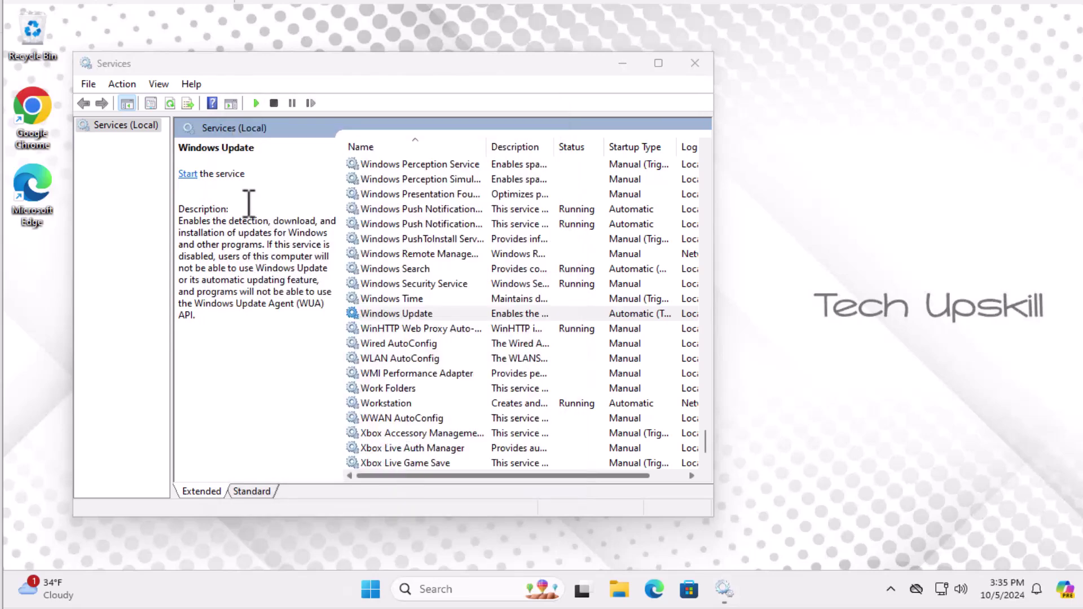
{"action": "left_click", "coordinate": [186, 175]}
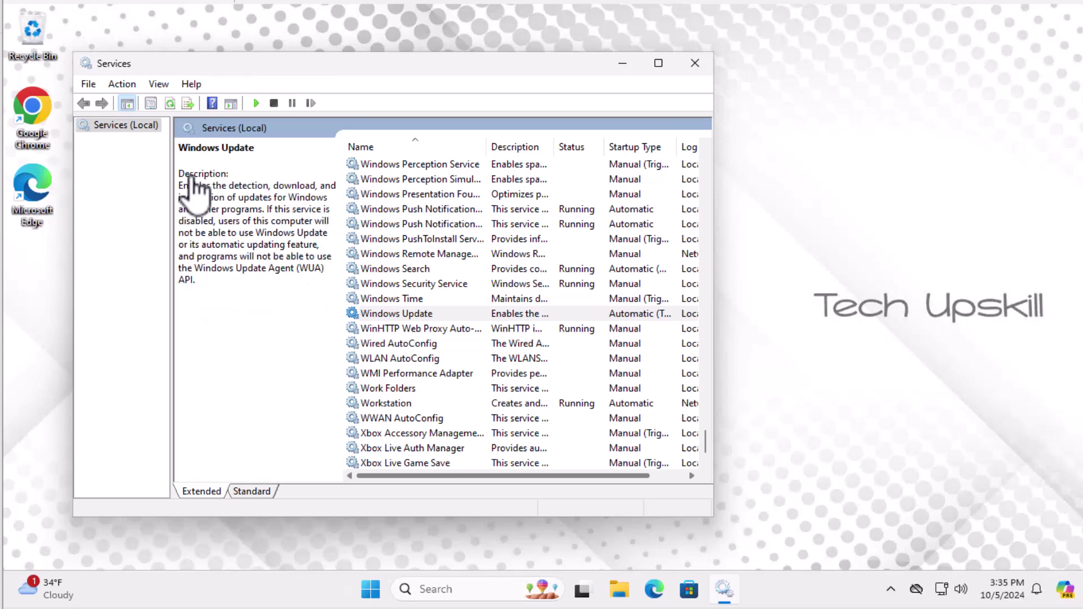
{"action": "left_click", "coordinate": [370, 312]}
{"action": "left_click", "coordinate": [372, 328]}
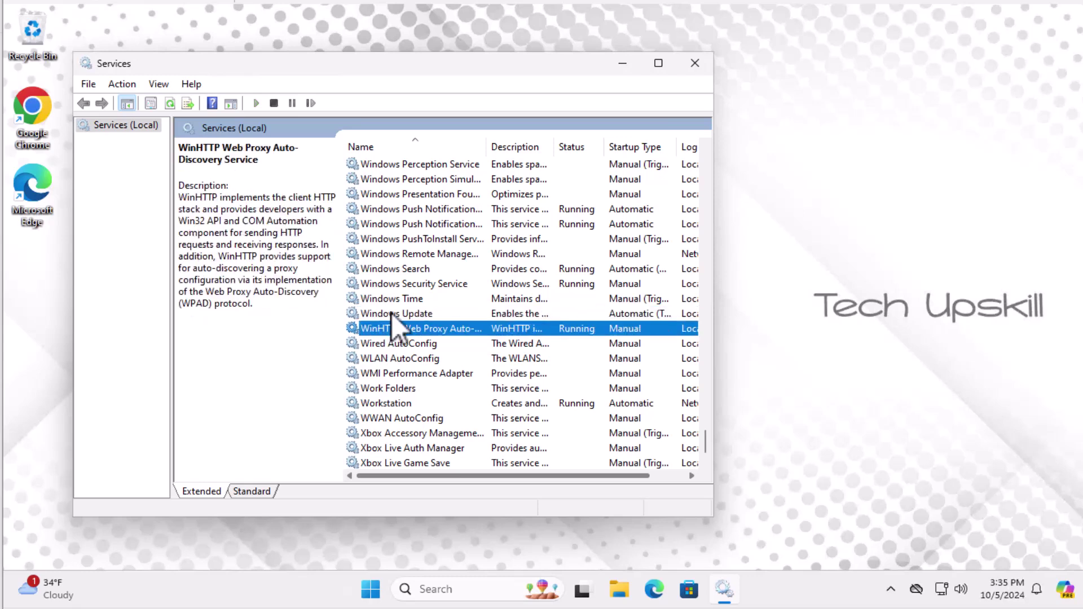
{"action": "left_click", "coordinate": [391, 313]}
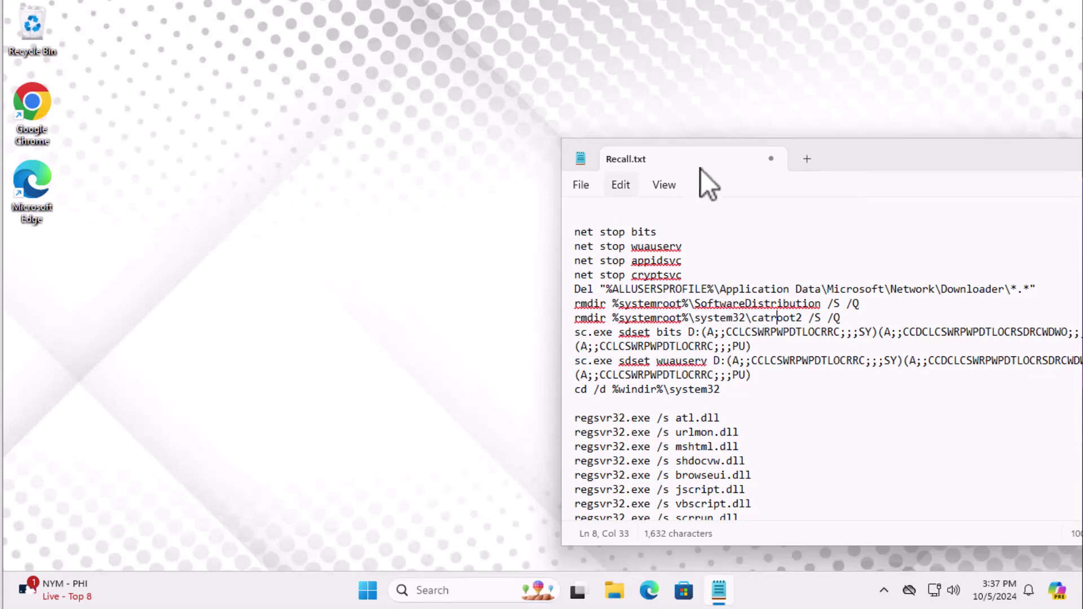
- Save the script to the Desktop as 'fix update.bat' with file type set to All files
{"action": "left_click_drag", "start_coordinate": [845, 157], "coordinate": [721, 69]}
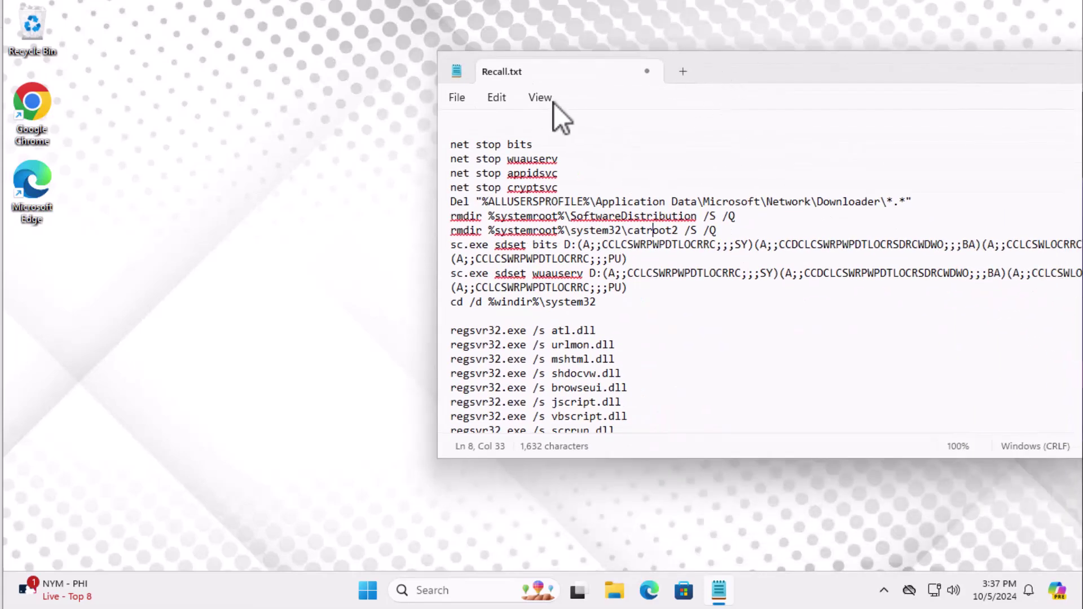
{"action": "scroll", "coordinate": [605, 268], "scroll_direction": "down", "scroll_amount": 5}
{"action": "scroll", "coordinate": [605, 268], "scroll_direction": "down", "scroll_amount": 7}
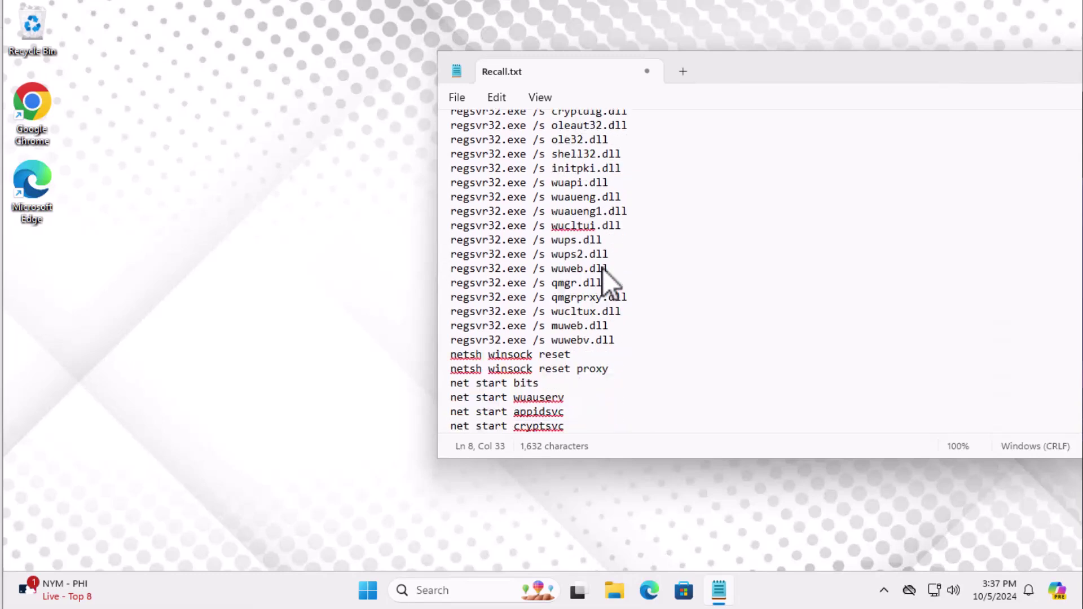
{"action": "left_click", "coordinate": [456, 96]}
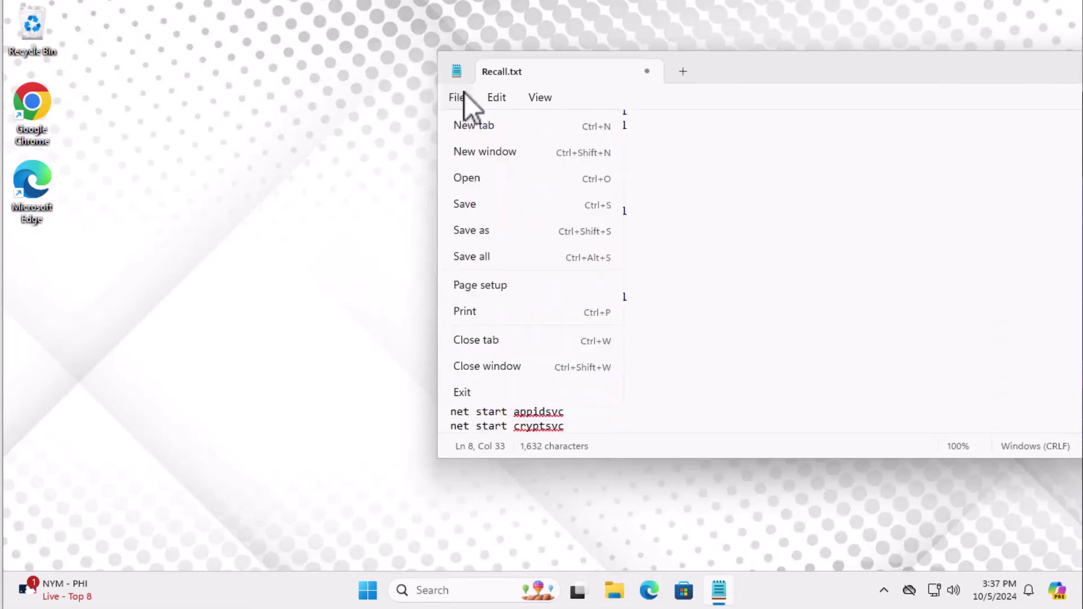
{"action": "left_click", "coordinate": [514, 232]}
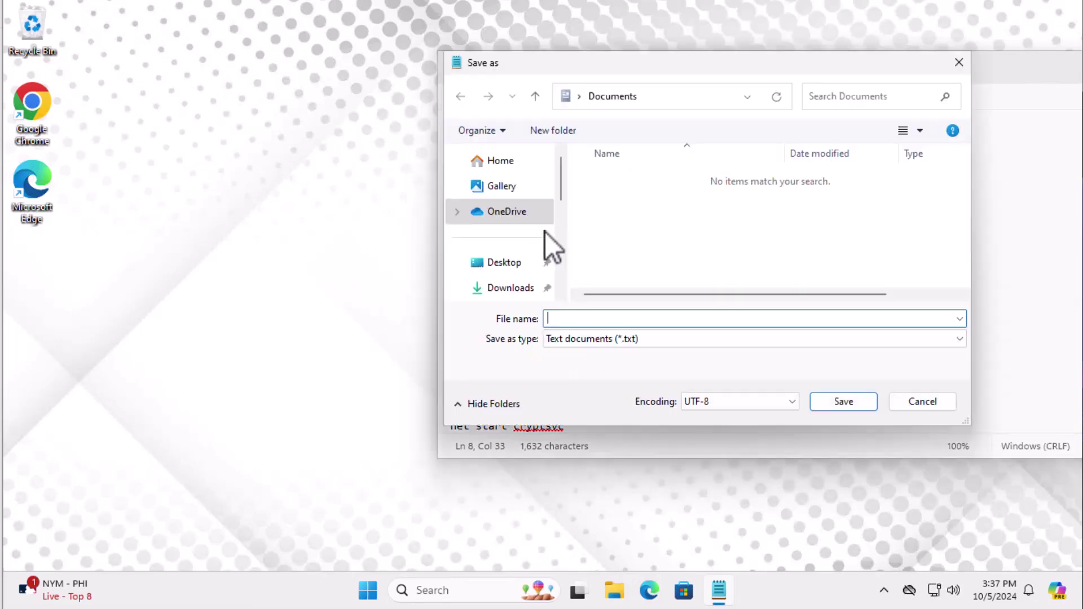
{"action": "left_click", "coordinate": [503, 262]}
{"action": "left_click", "coordinate": [628, 340]}
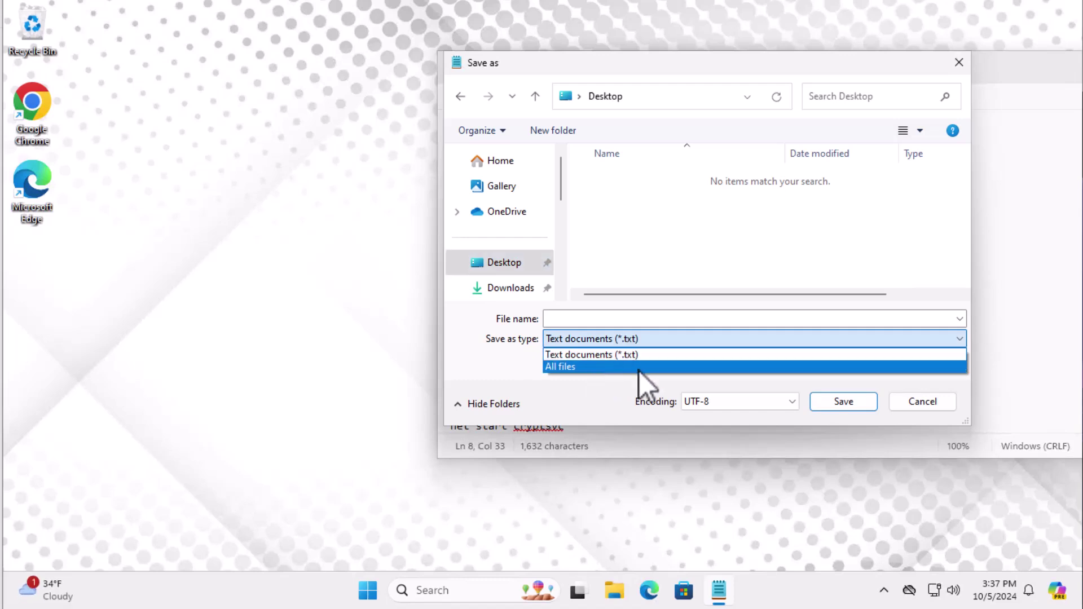
{"action": "left_click", "coordinate": [609, 370]}
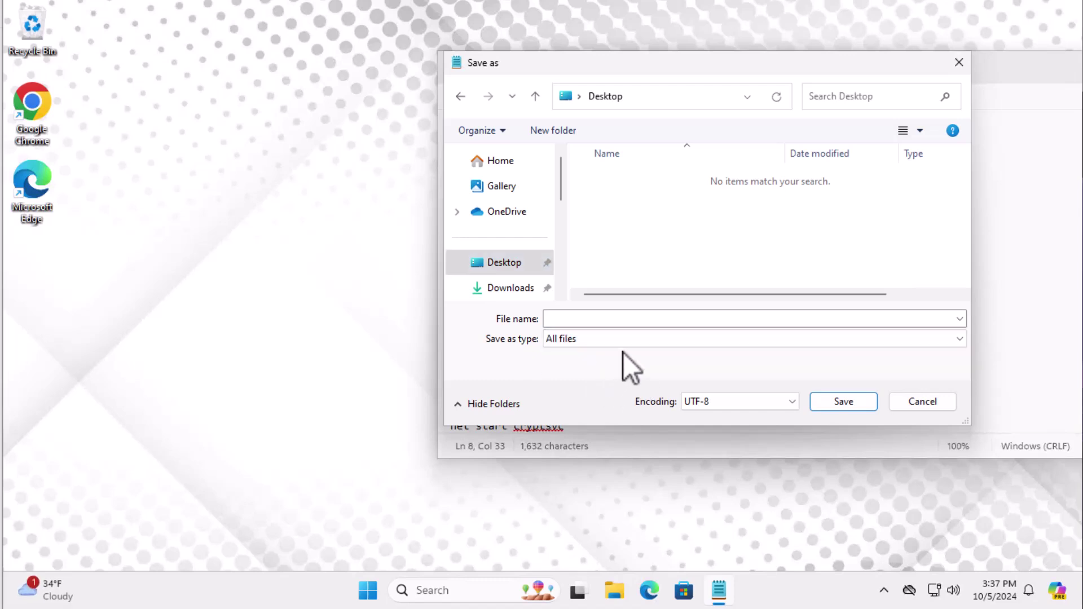
{"action": "left_click", "coordinate": [628, 319]}
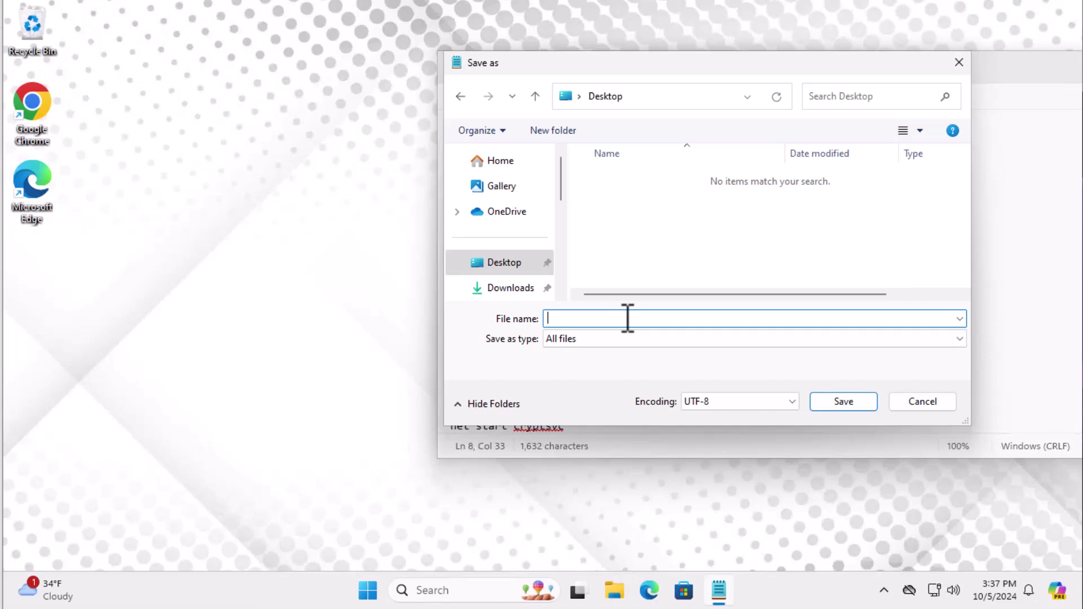
{"action": "type", "text": "fix update.bat"}
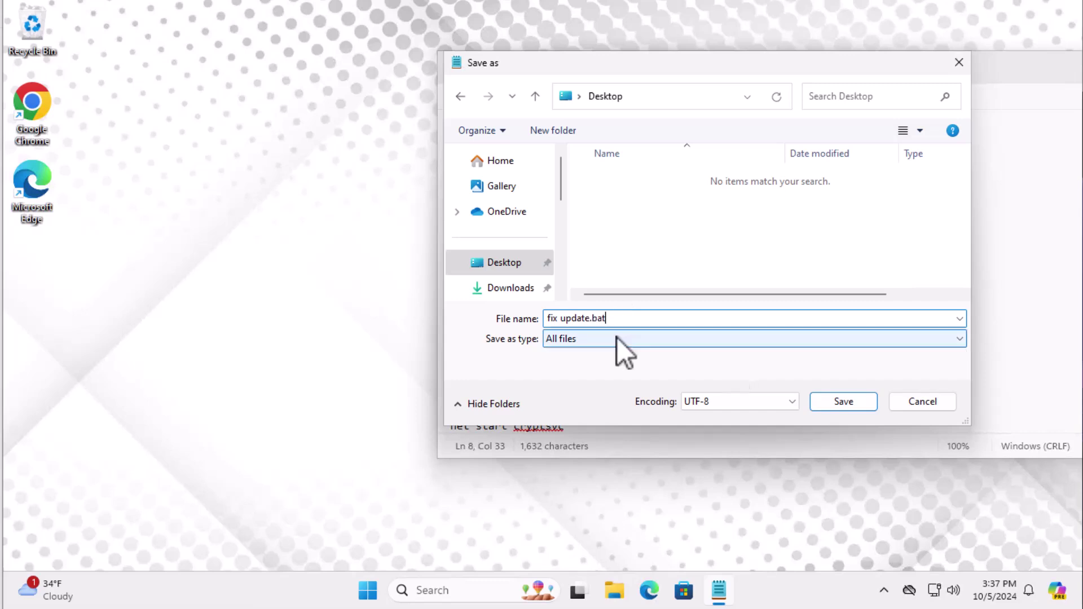
{"action": "left_click_drag", "start_coordinate": [616, 319], "coordinate": [591, 319]}
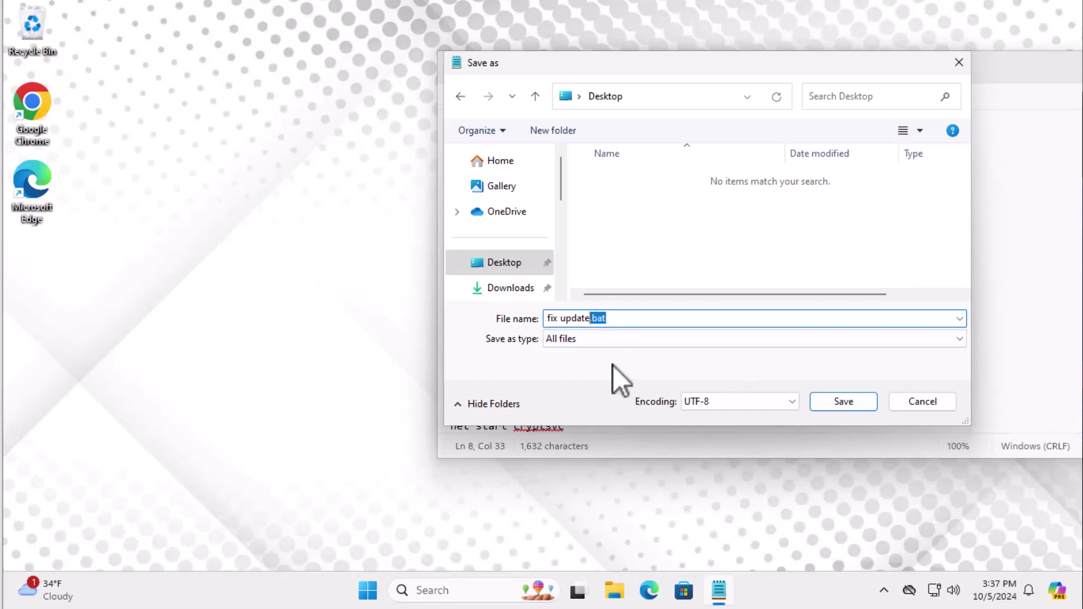
{"action": "left_click", "coordinate": [840, 401]}
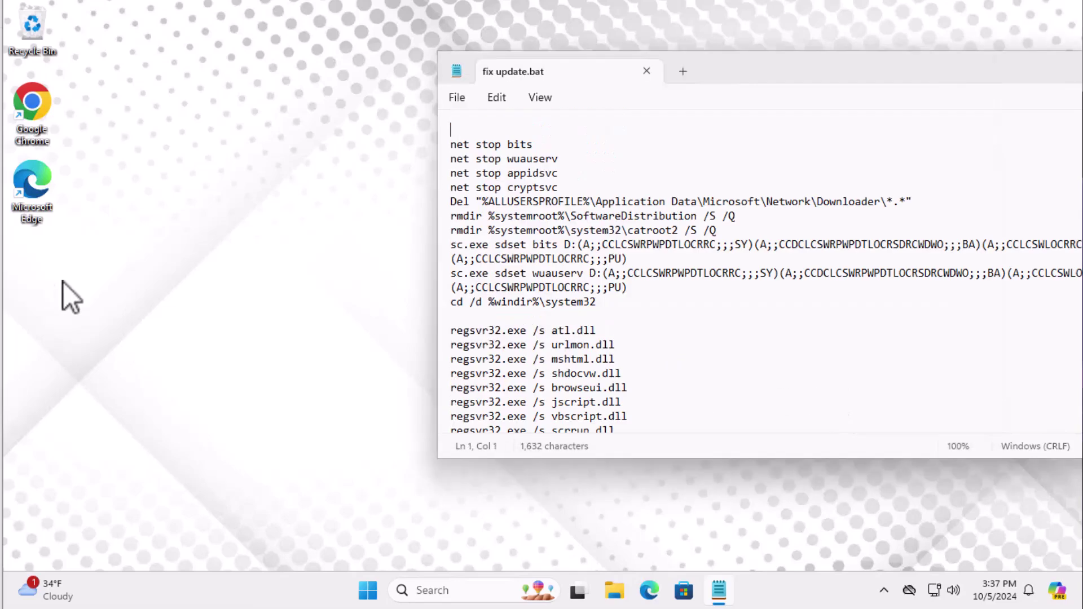
- Run fix update.bat from the Desktop as administrator, approving the UAC prompt
{"action": "left_click_drag", "start_coordinate": [39, 272], "coordinate": [206, 286]}
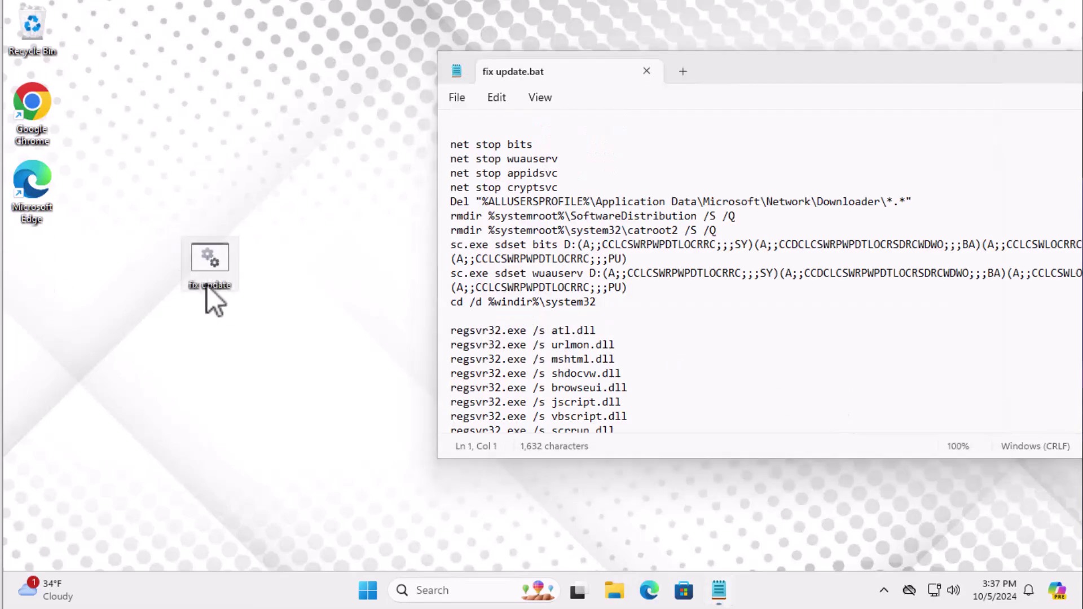
{"action": "right_click", "coordinate": [213, 269]}
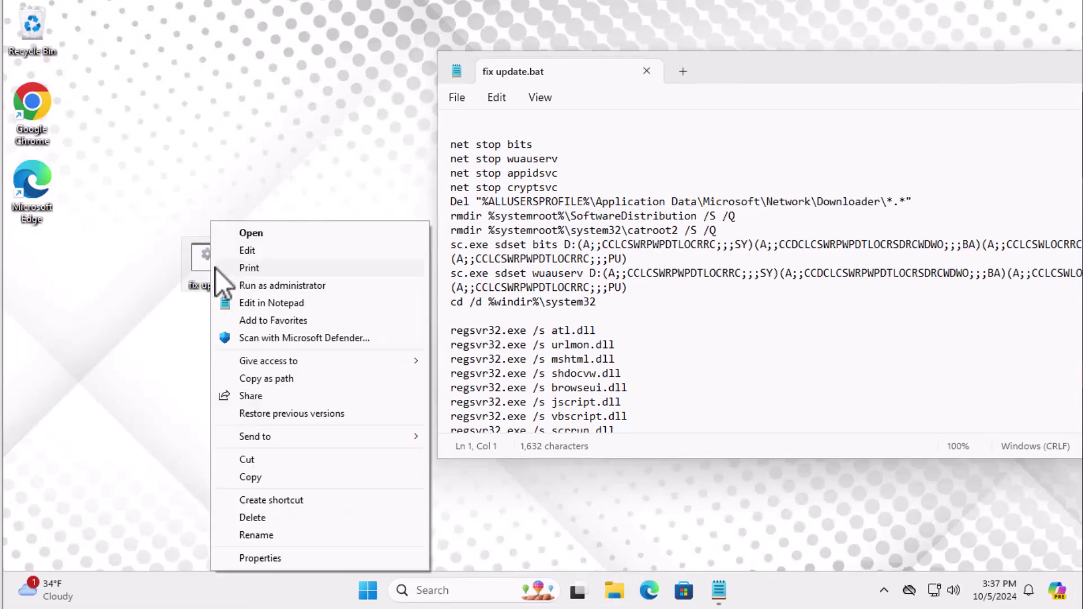
{"action": "left_click", "coordinate": [262, 289]}
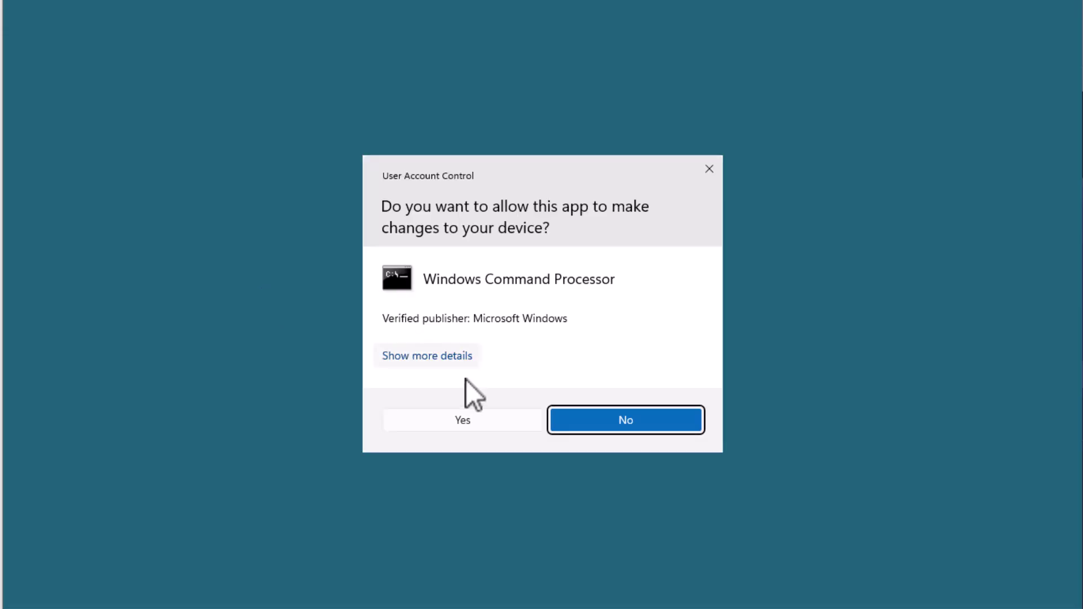
{"action": "left_click", "coordinate": [466, 424]}
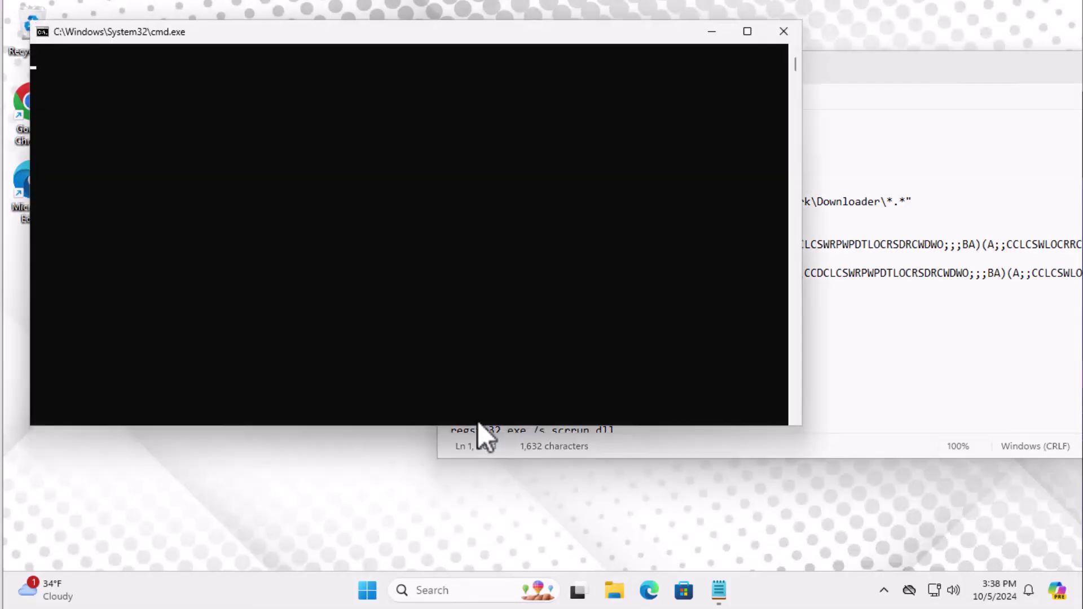
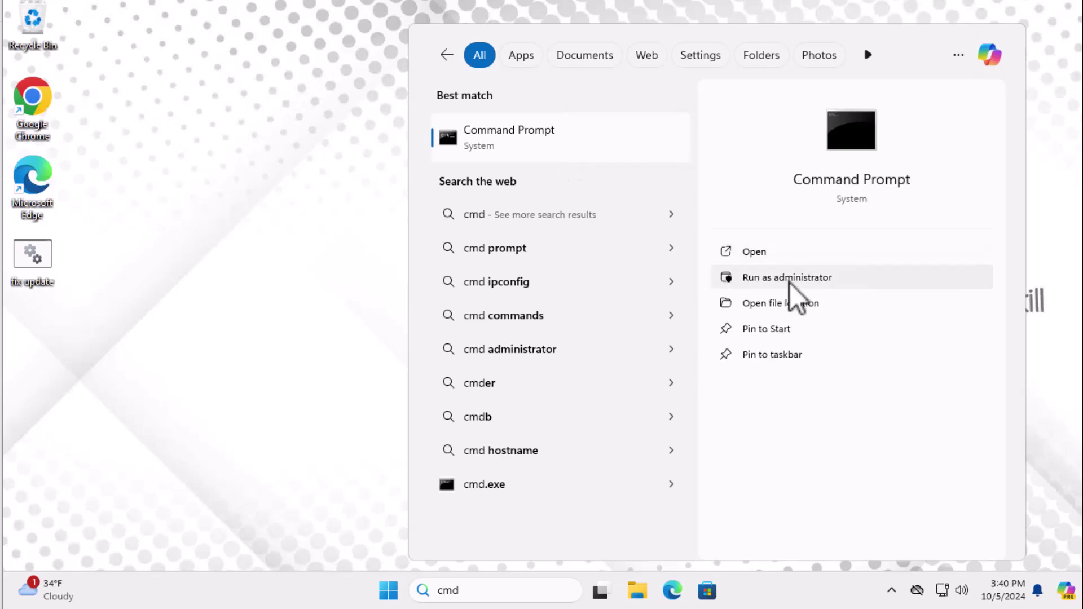
- Run Command Prompt as administrator from the 'cmd' search results
{"action": "left_click", "coordinate": [820, 282]}
- Run SFC /scannow, then DISM /Online /Cleanup-Image /RestoreHealth to repair the system image
{"action": "type", "text": "SFC /scannow"}
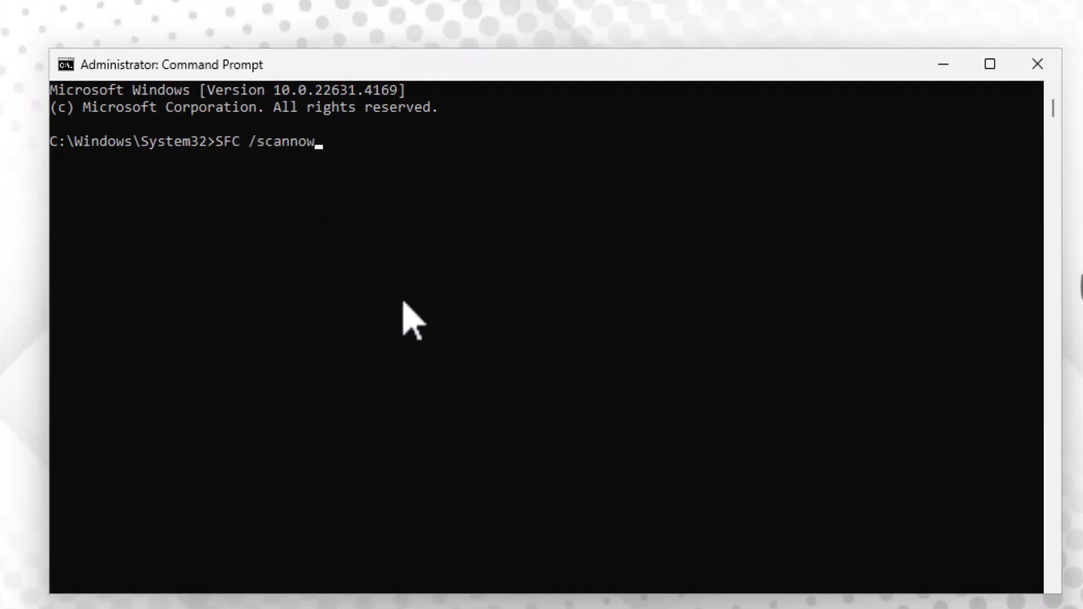
{"action": "key", "text": "Return"}
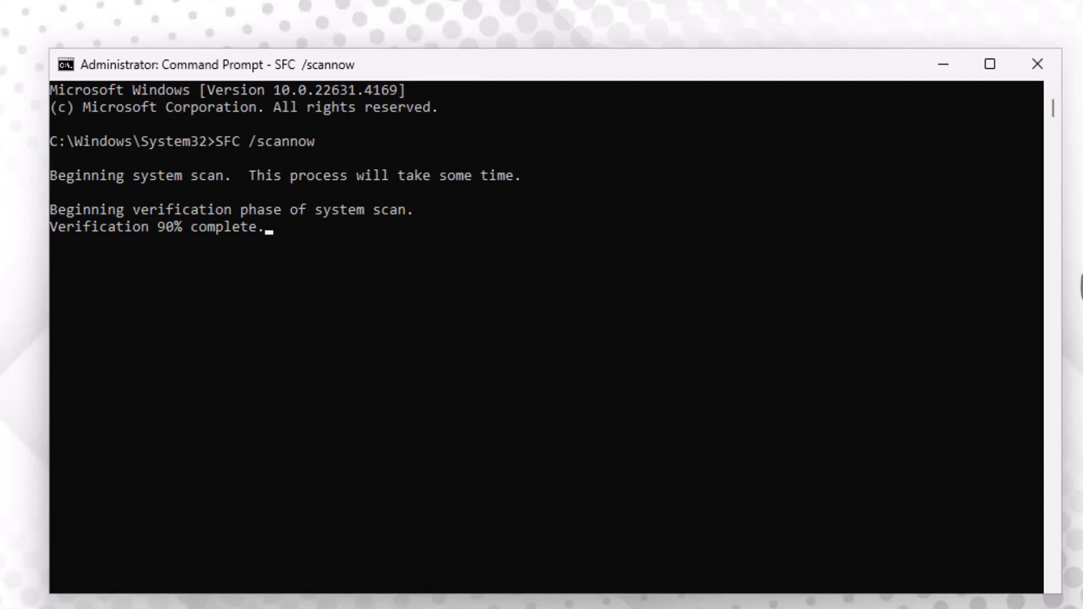
{"action": "type", "text": "DISM /Online /Cleanup-Image /RestoreHealth"}
{"action": "key", "text": "Return"}
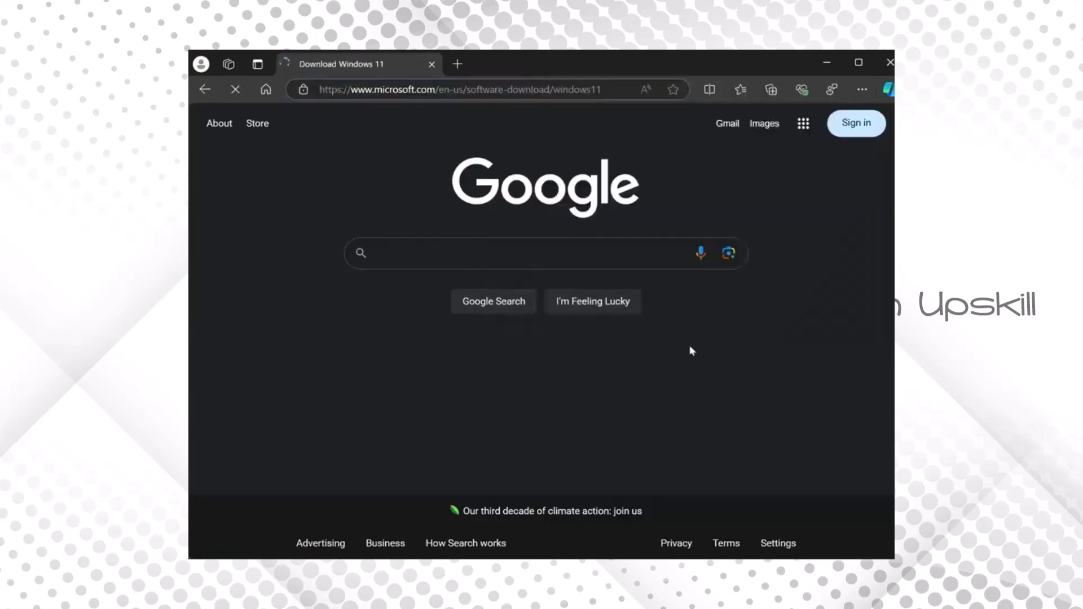
- Download mediacreationtool.exe from the Create Windows 11 Installation Media section and launch it
{"action": "scroll", "coordinate": [748, 217], "scroll_direction": "down", "scroll_amount": 5}
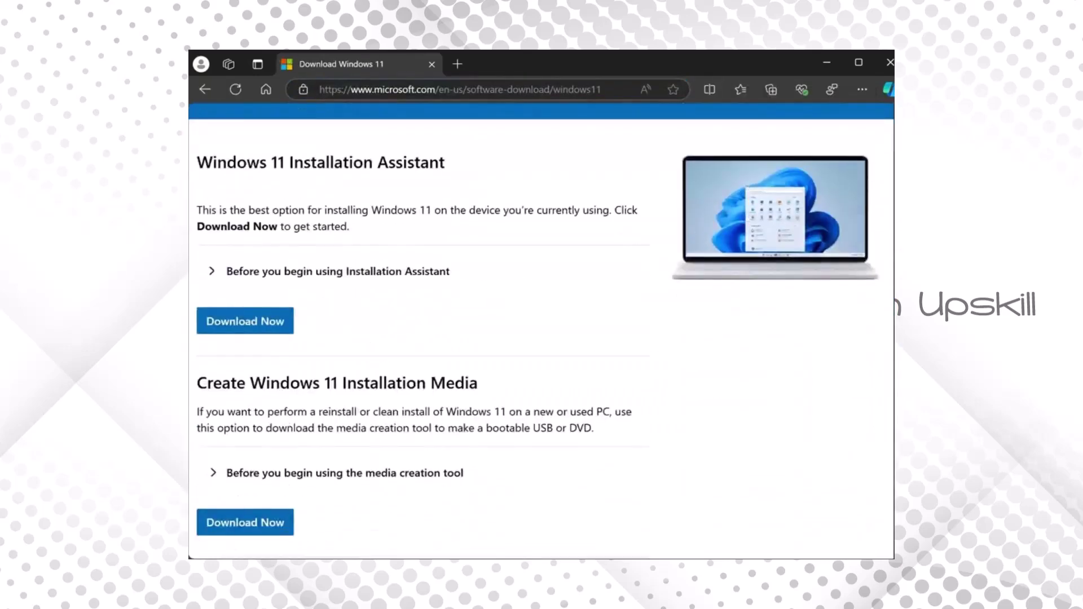
{"action": "left_click", "coordinate": [263, 529]}
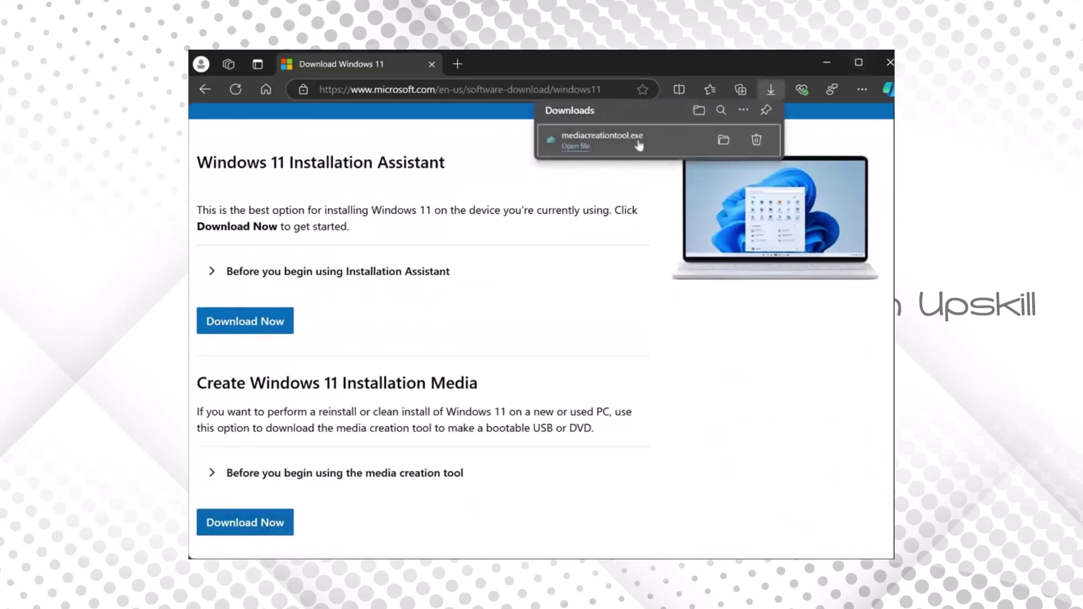
{"action": "left_click", "coordinate": [640, 138]}
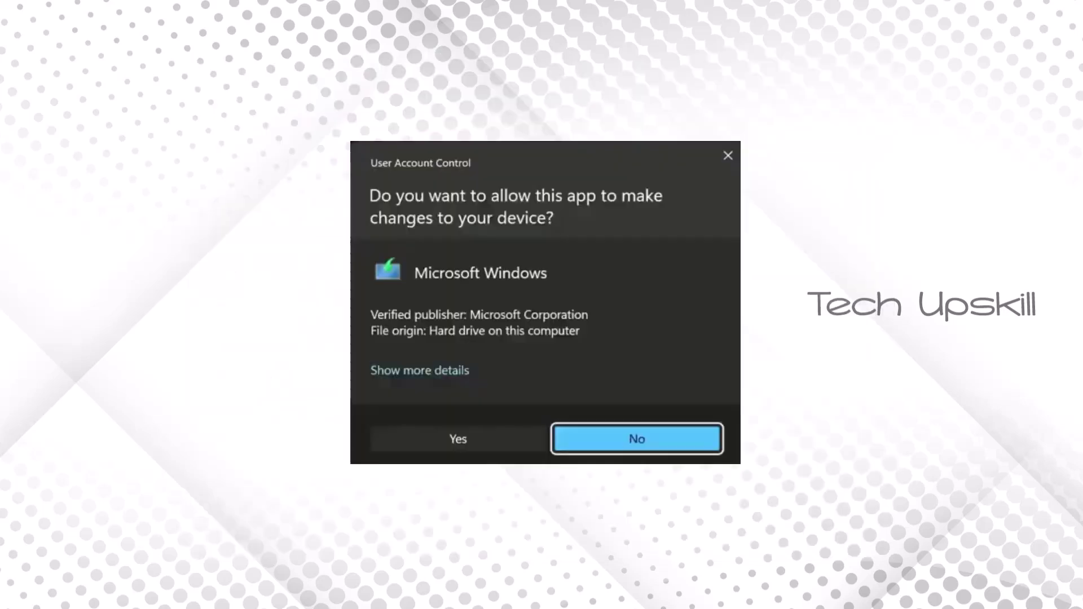
- Allow the Media Creation Tool, keep the recommended language and edition, and choose ISO file
{"action": "left_click", "coordinate": [465, 443]}
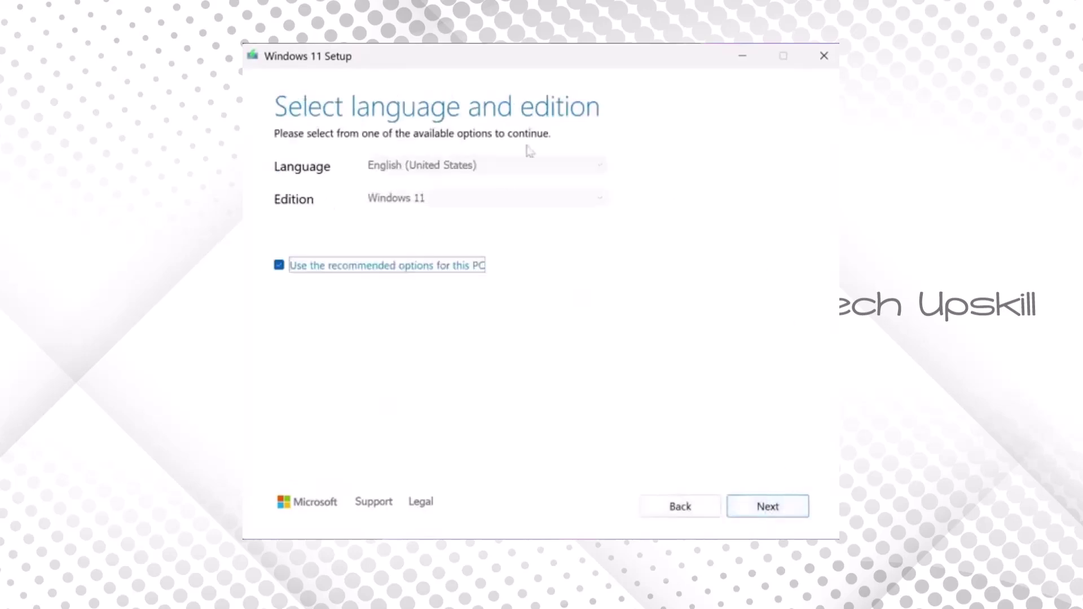
{"action": "left_click", "coordinate": [758, 512]}
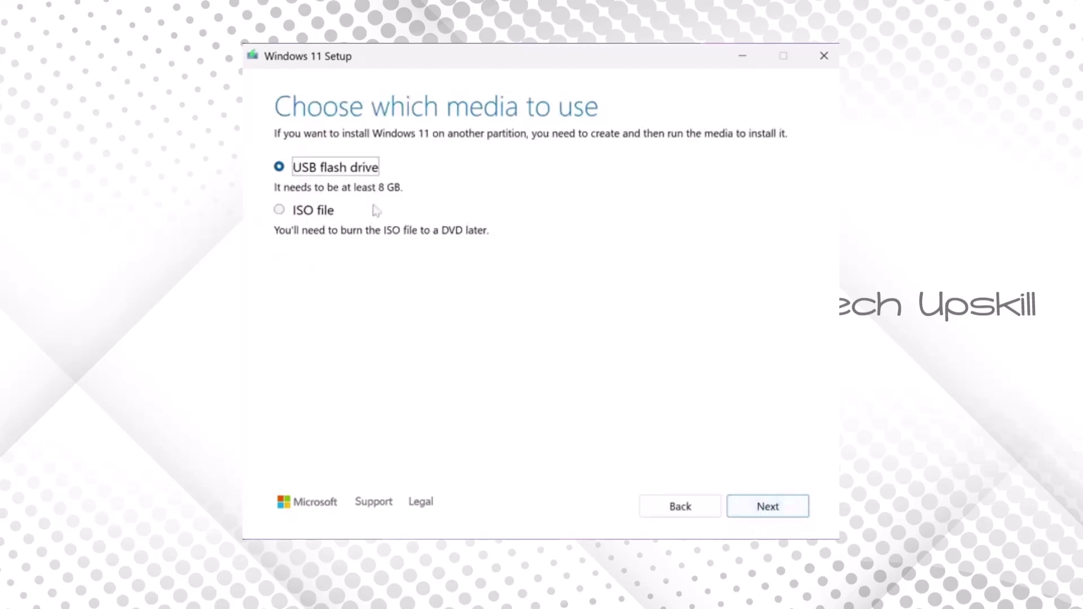
{"action": "left_click", "coordinate": [303, 214]}
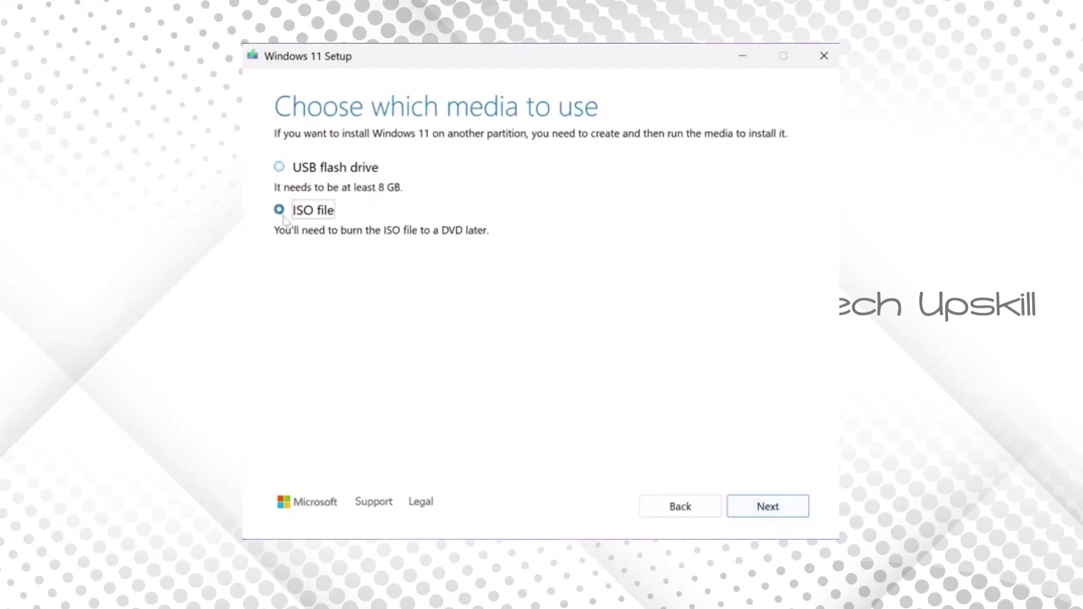
{"action": "left_click", "coordinate": [767, 512]}
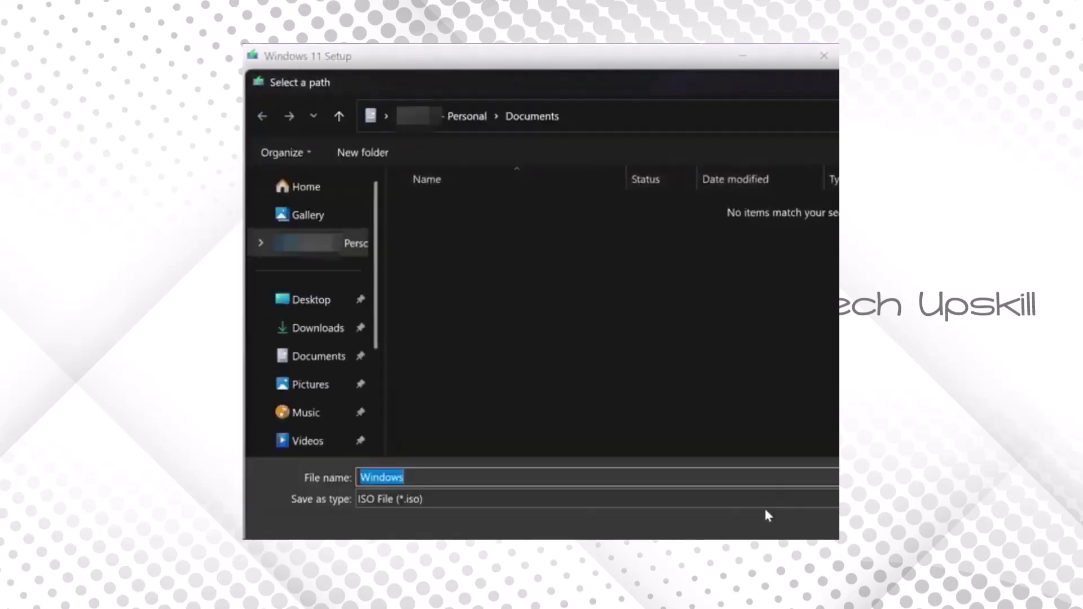
- Save the ISO to the Desktop as 'Windows 11.iso' and finish the tool
{"action": "left_click", "coordinate": [317, 303]}
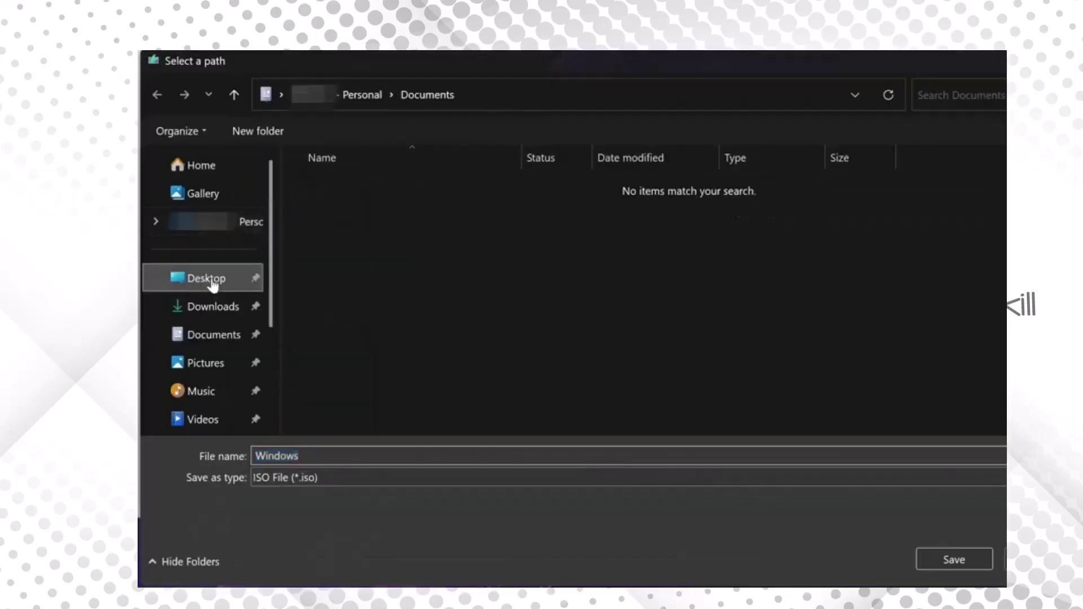
{"action": "left_click", "coordinate": [313, 483]}
{"action": "type", "text": "11"}
{"action": "left_click", "coordinate": [951, 560]}
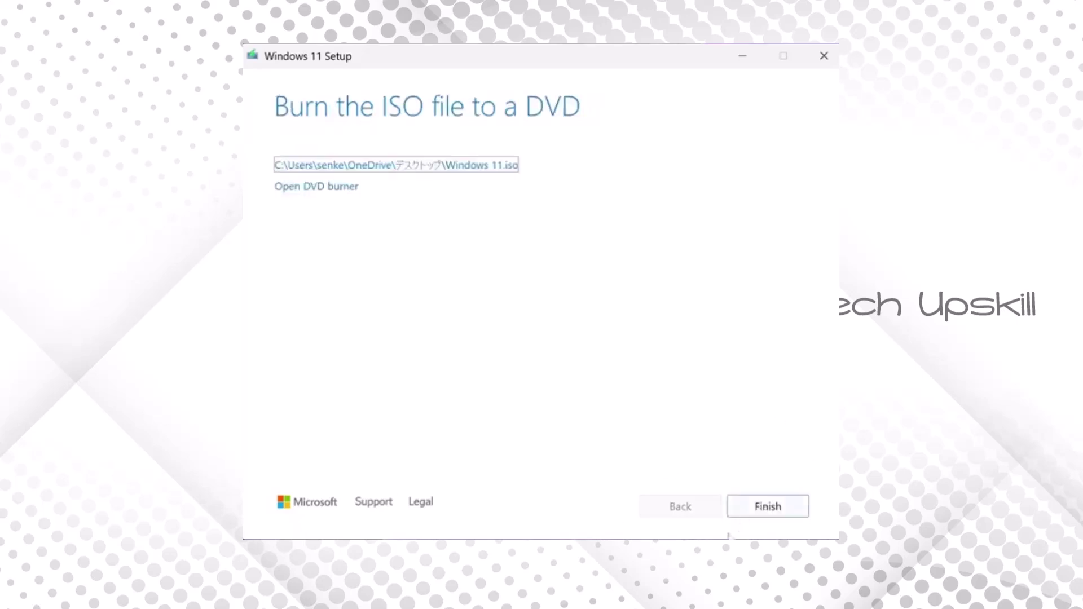
{"action": "left_click", "coordinate": [795, 507]}
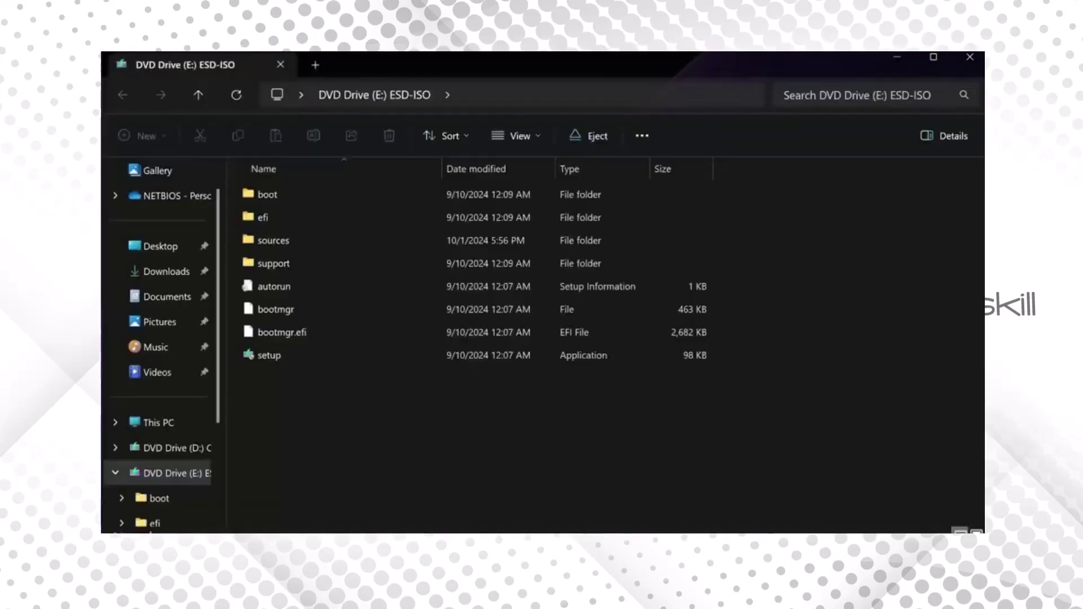
- Run setup from the mounted DVD Drive (E:) ESD-ISO
{"action": "double_click", "coordinate": [267, 353]}
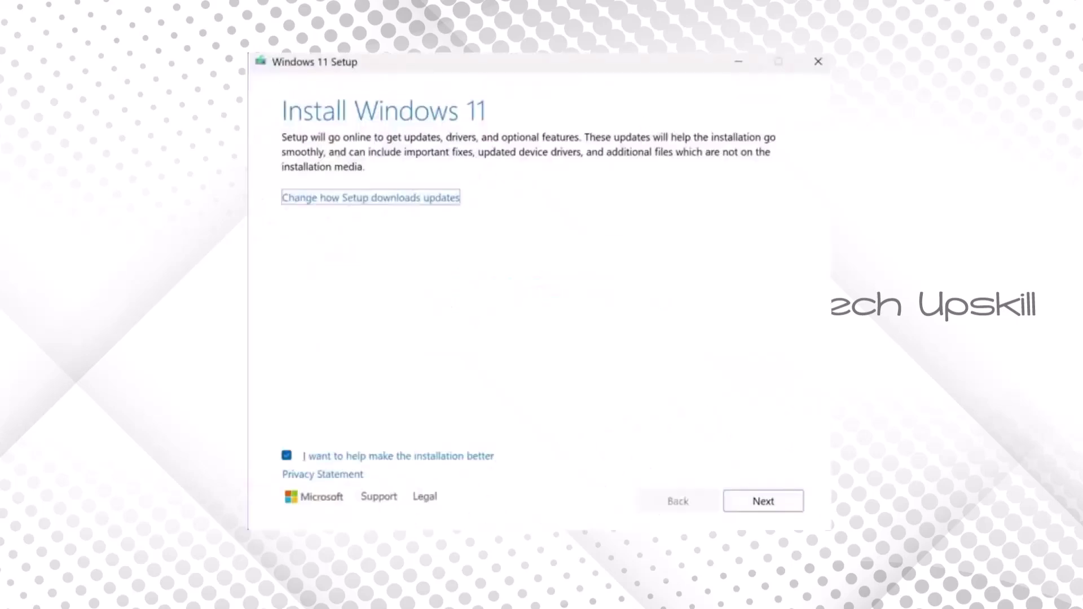
- Accept the license terms and install Windows 11 Pro, keeping personal files and apps
{"action": "left_click", "coordinate": [780, 512]}
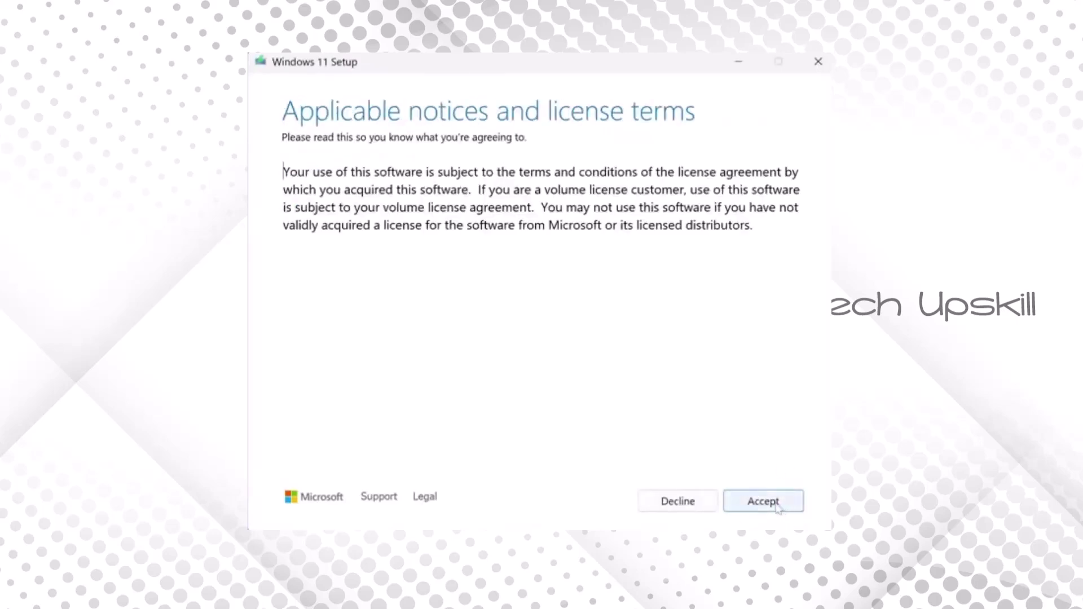
{"action": "left_click", "coordinate": [777, 507]}
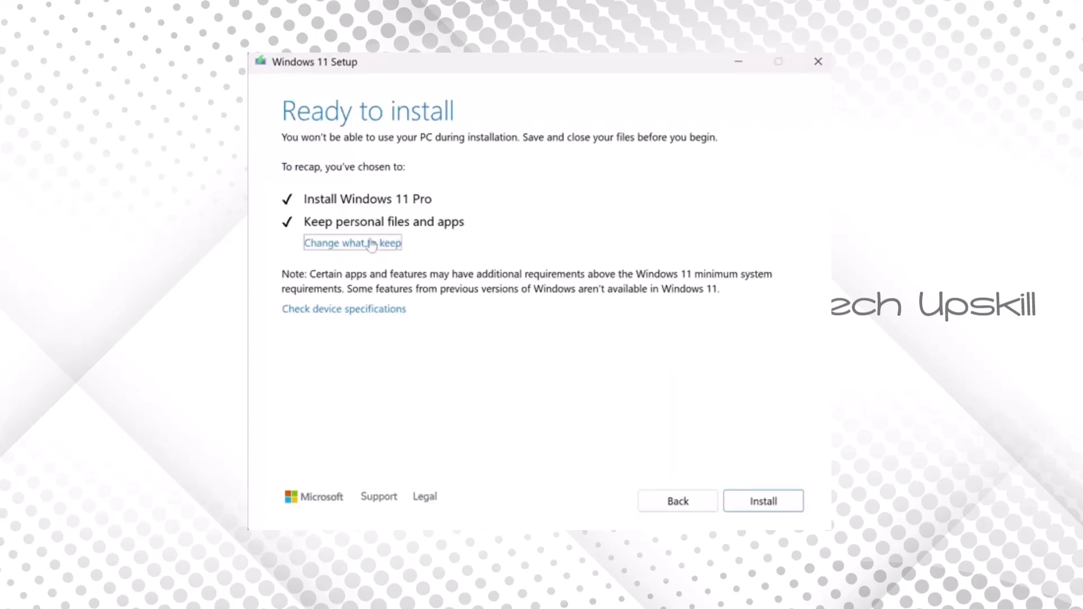
{"action": "left_click", "coordinate": [774, 511]}
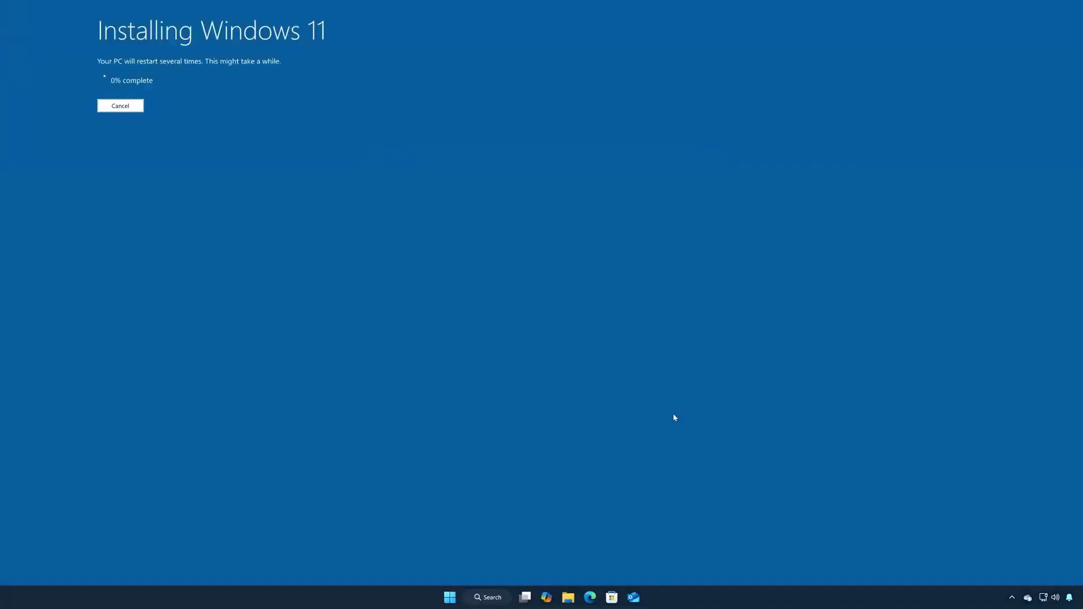